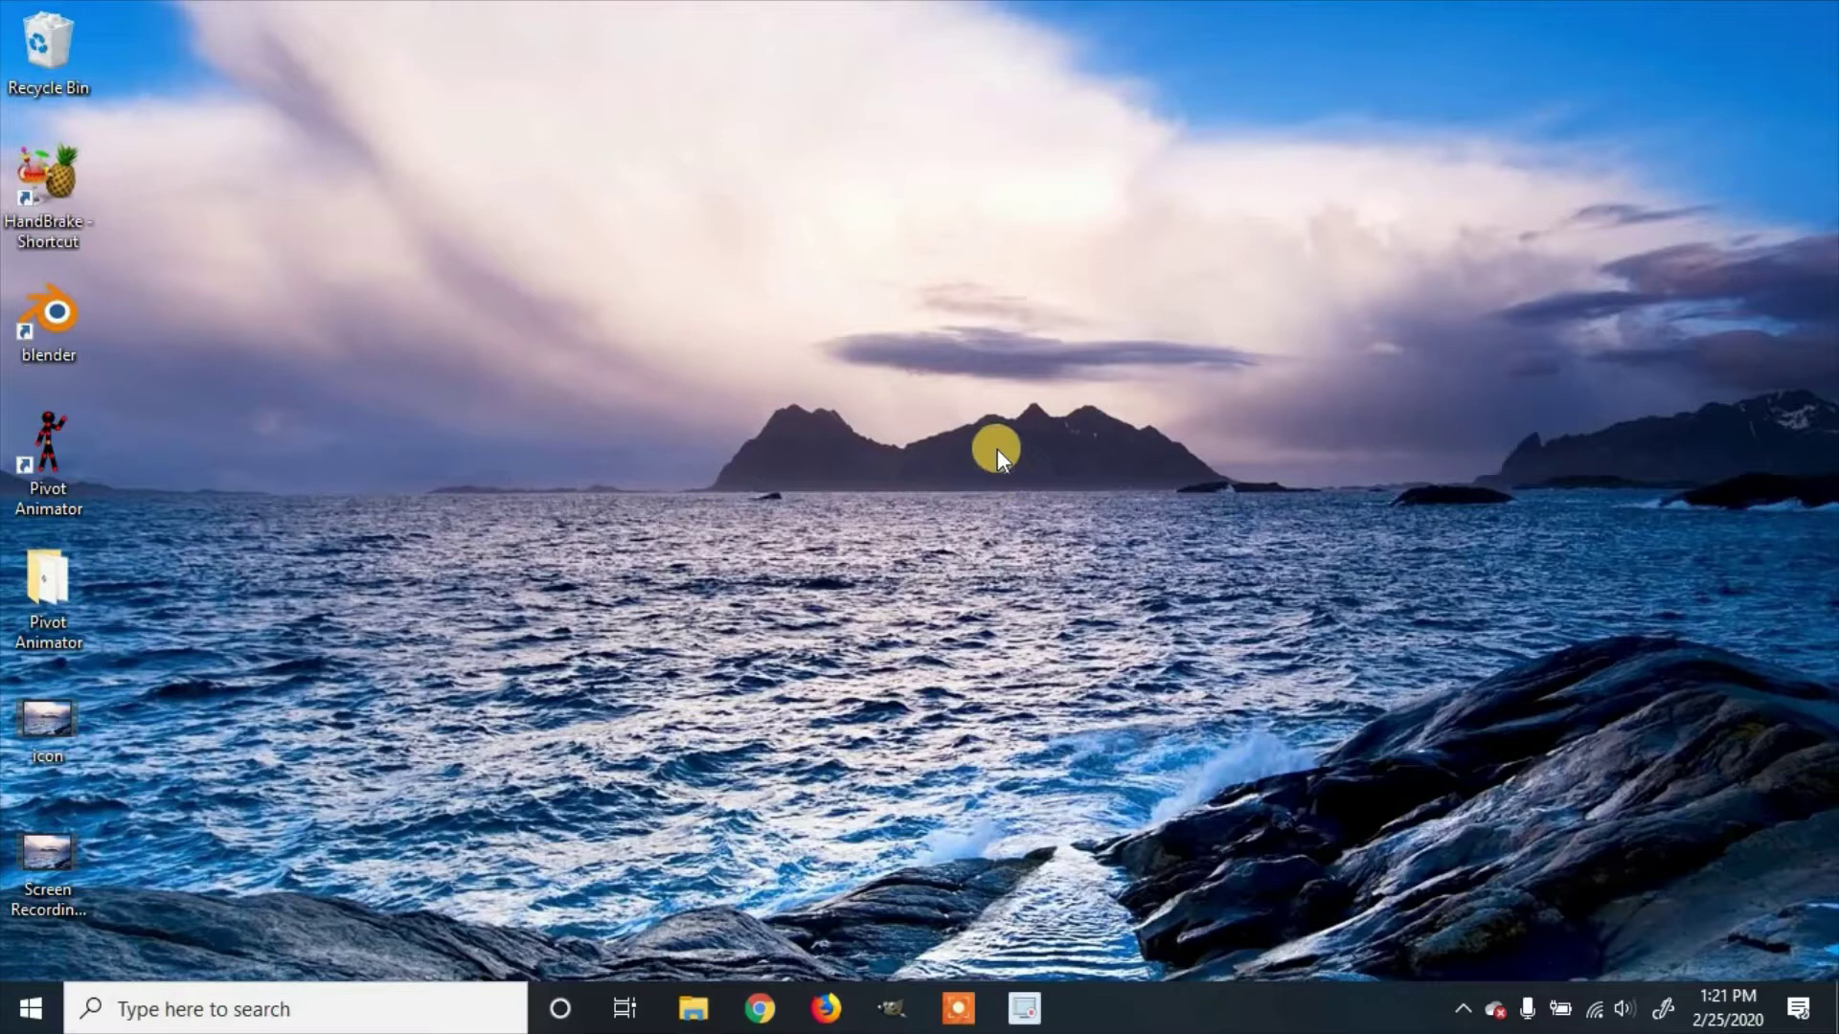
# Launch GIMP and create a new 1920x1080 image with a white Background layer
pyautogui.click(879, 1015)
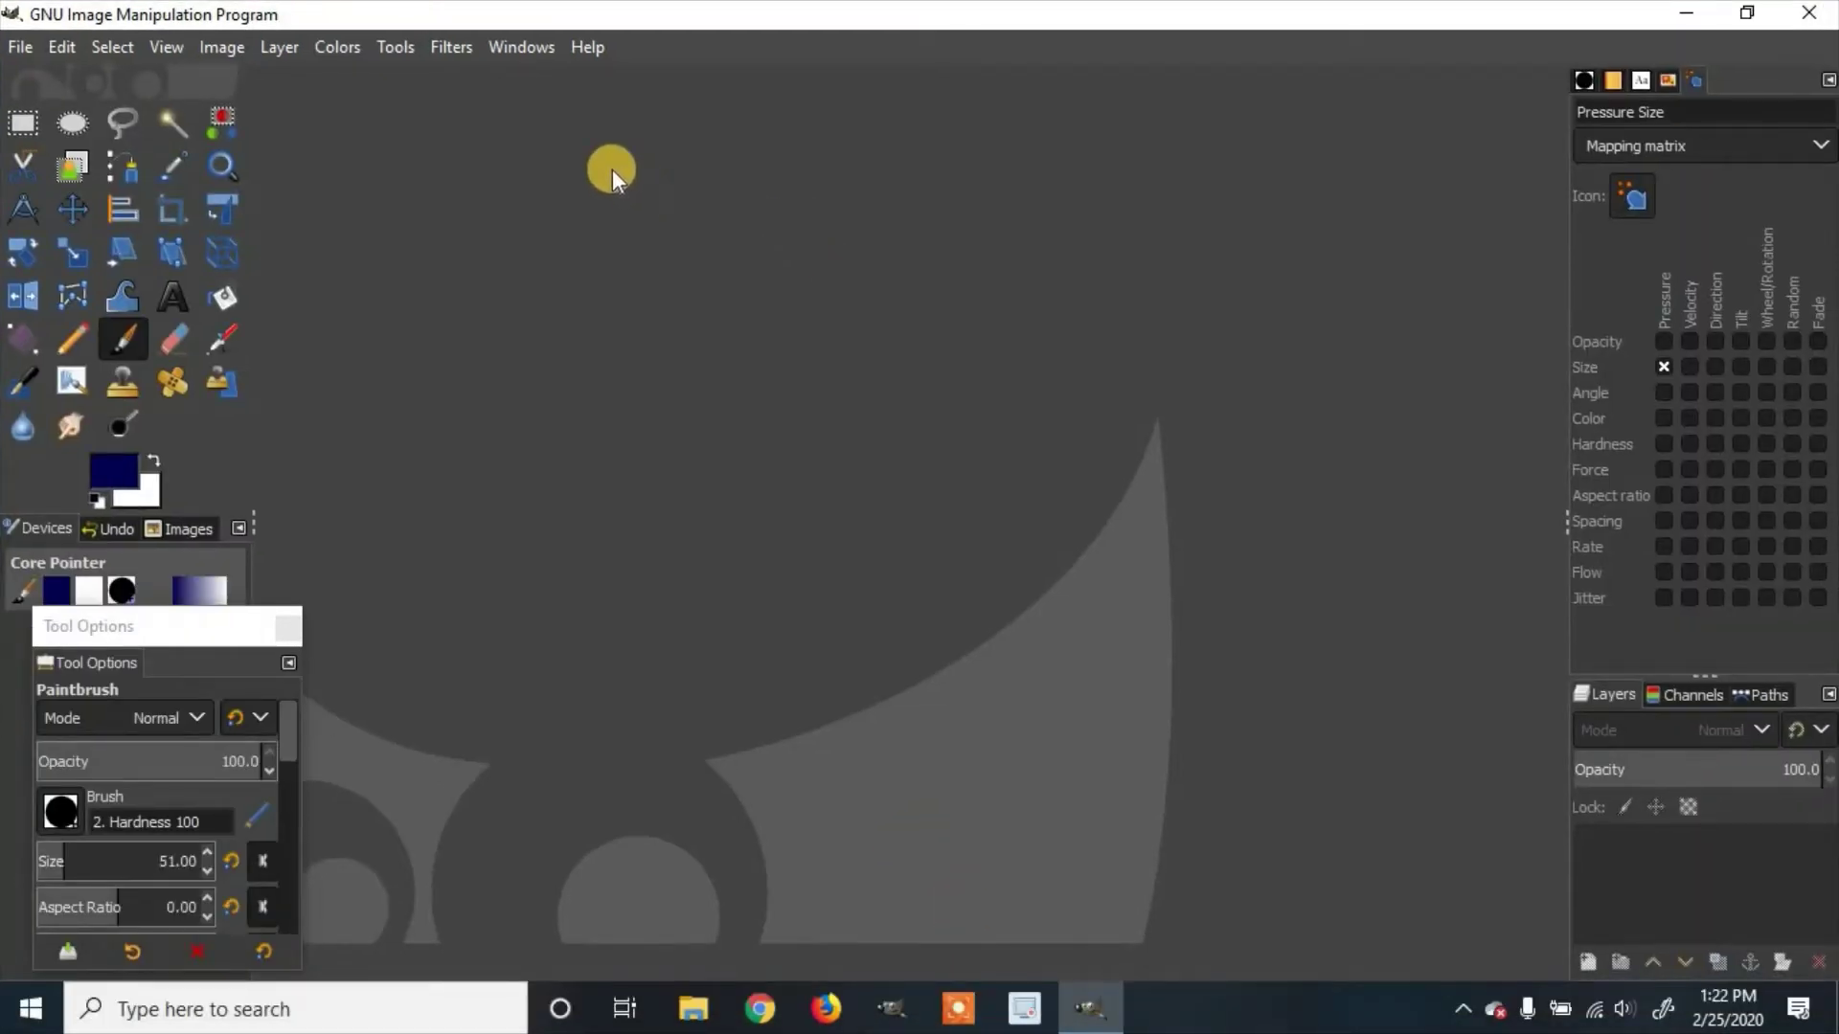
pyautogui.click(21, 48)
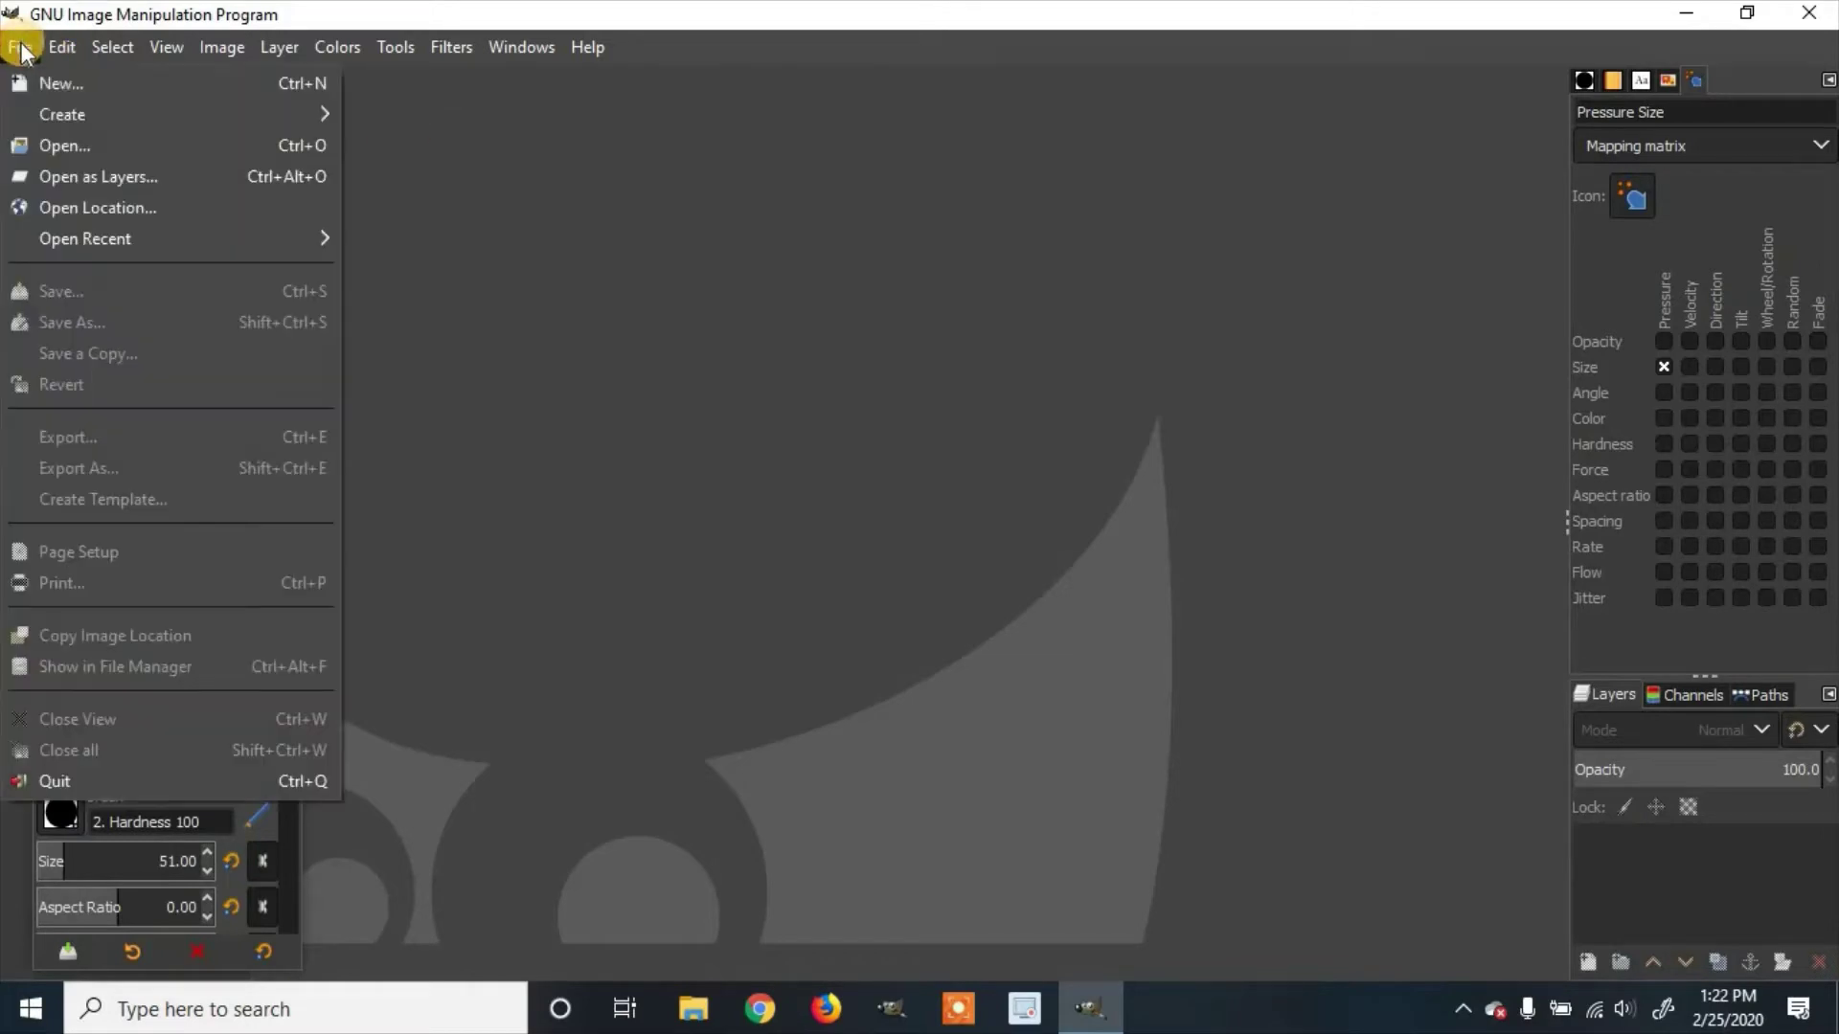
pyautogui.click(101, 86)
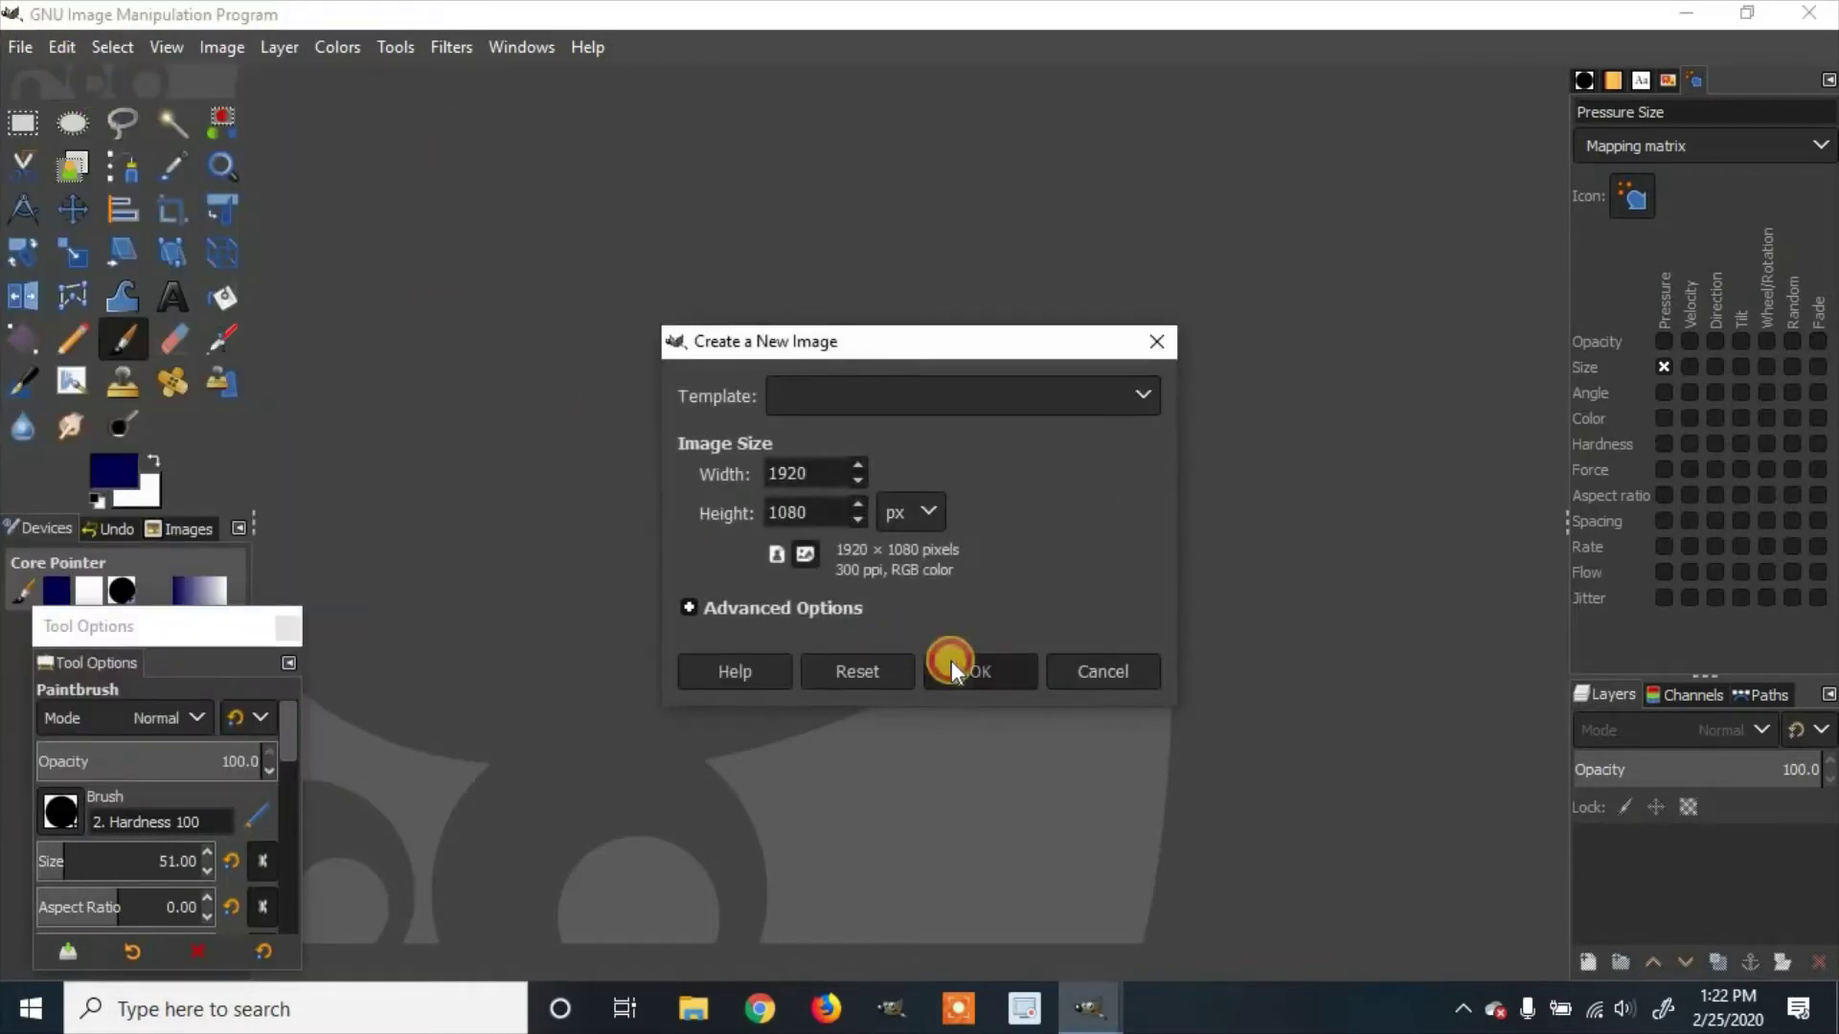
pyautogui.click(952, 661)
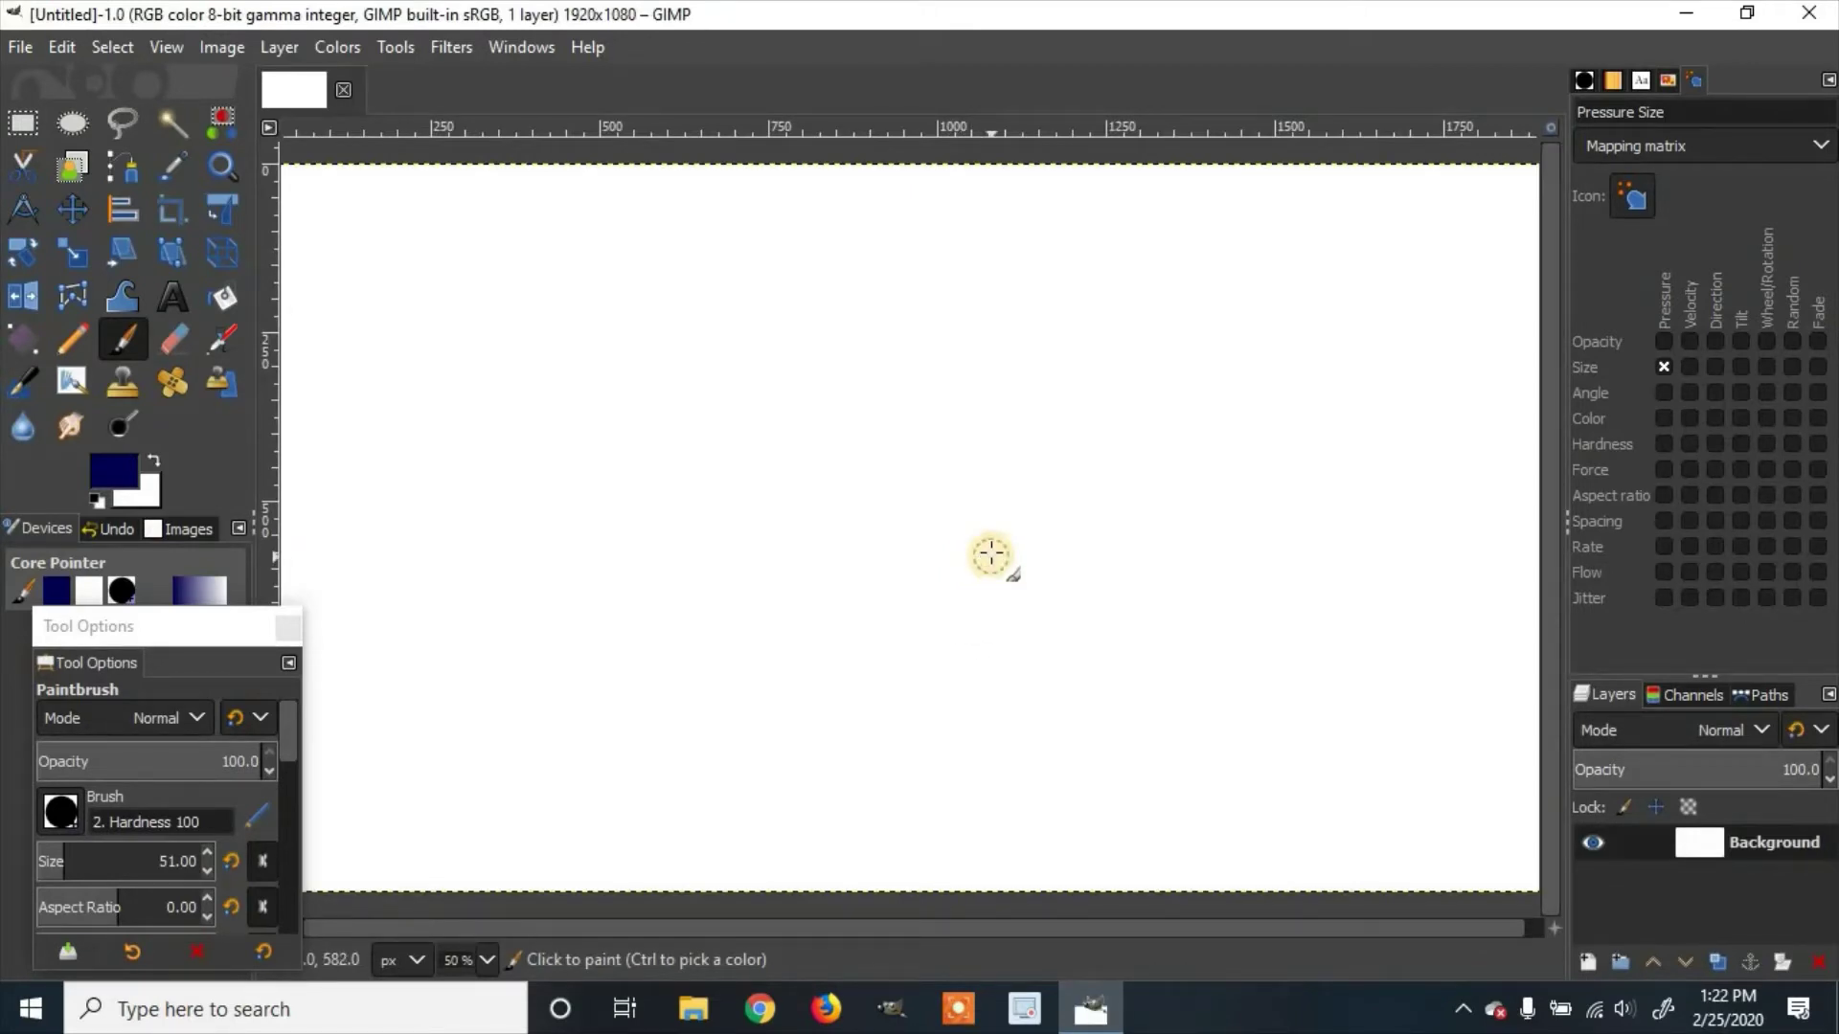
# Zoom out, paint three navy test strokes, undo them, and paint one long stroke across the upper canvas
pyautogui.press('ctrl')
pyautogui.scroll(-1, 992, 552)
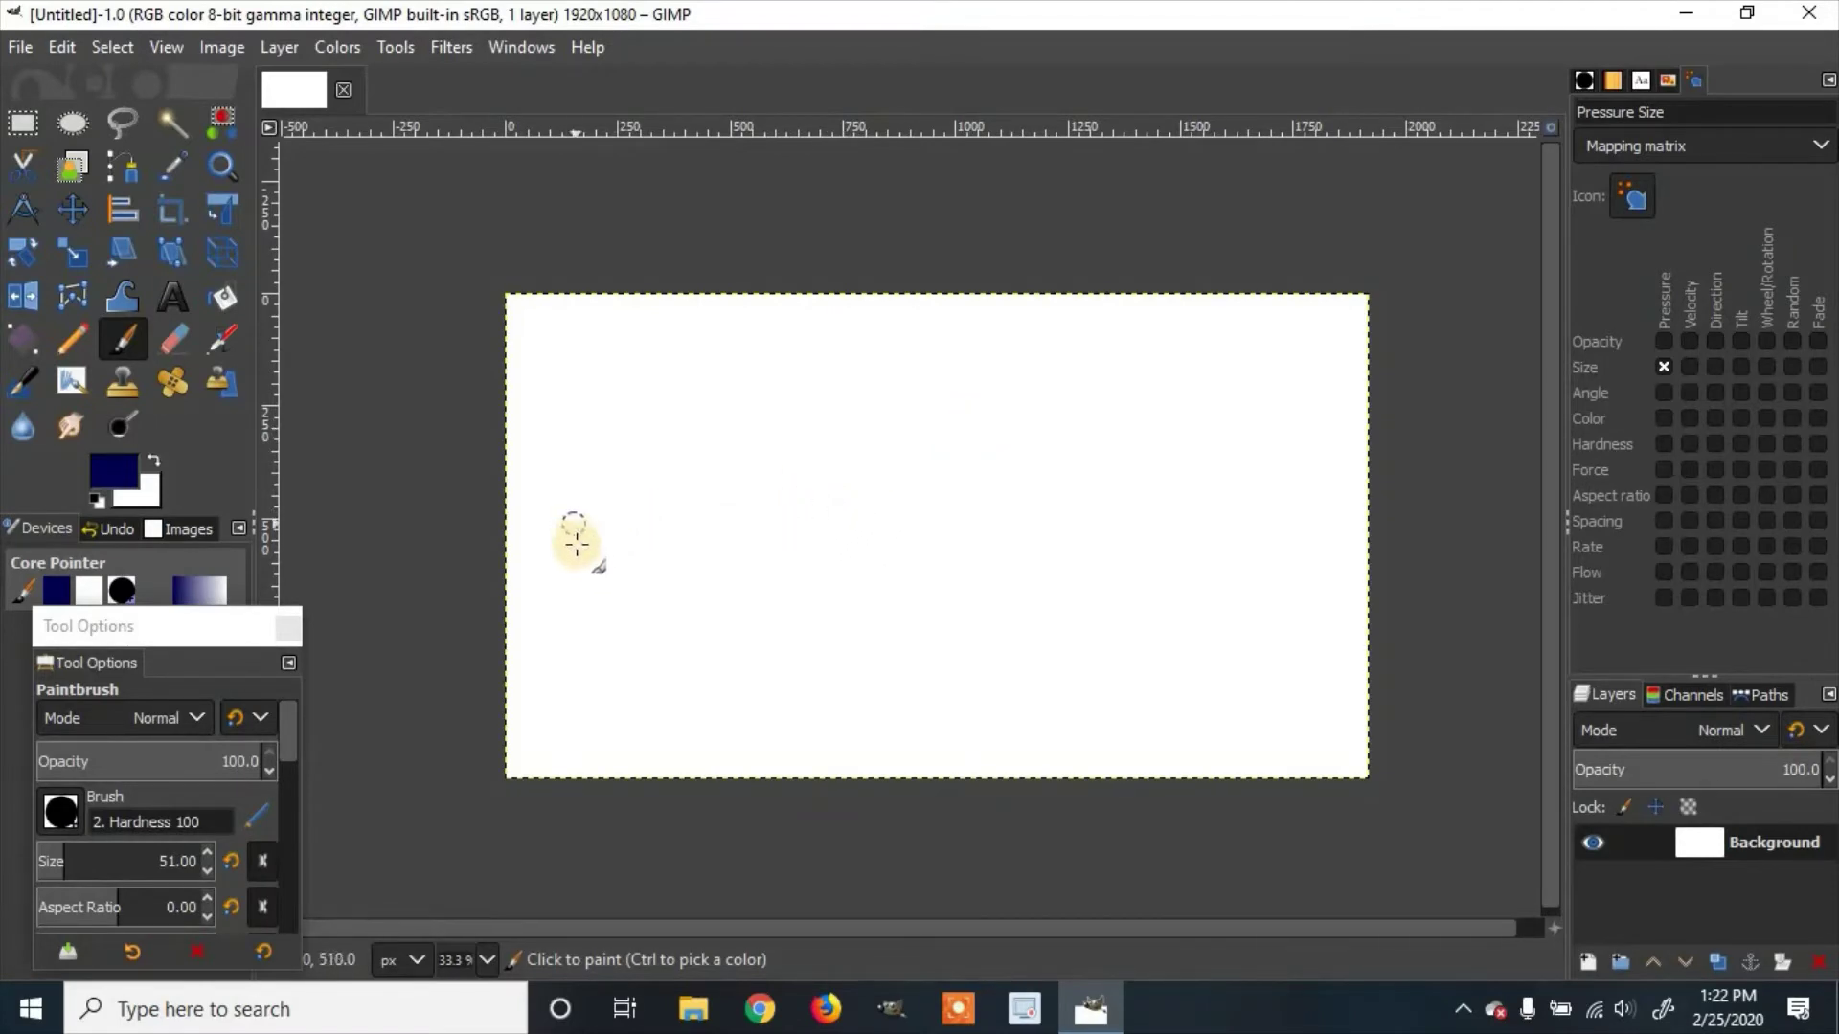
pyautogui.moveTo(546, 572)
pyautogui.mouseDown()
pyautogui.moveTo(765, 501)
pyautogui.moveTo(1091, 510)
pyautogui.mouseUp()
pyautogui.moveTo(609, 598); pyautogui.dragTo(1087, 555)
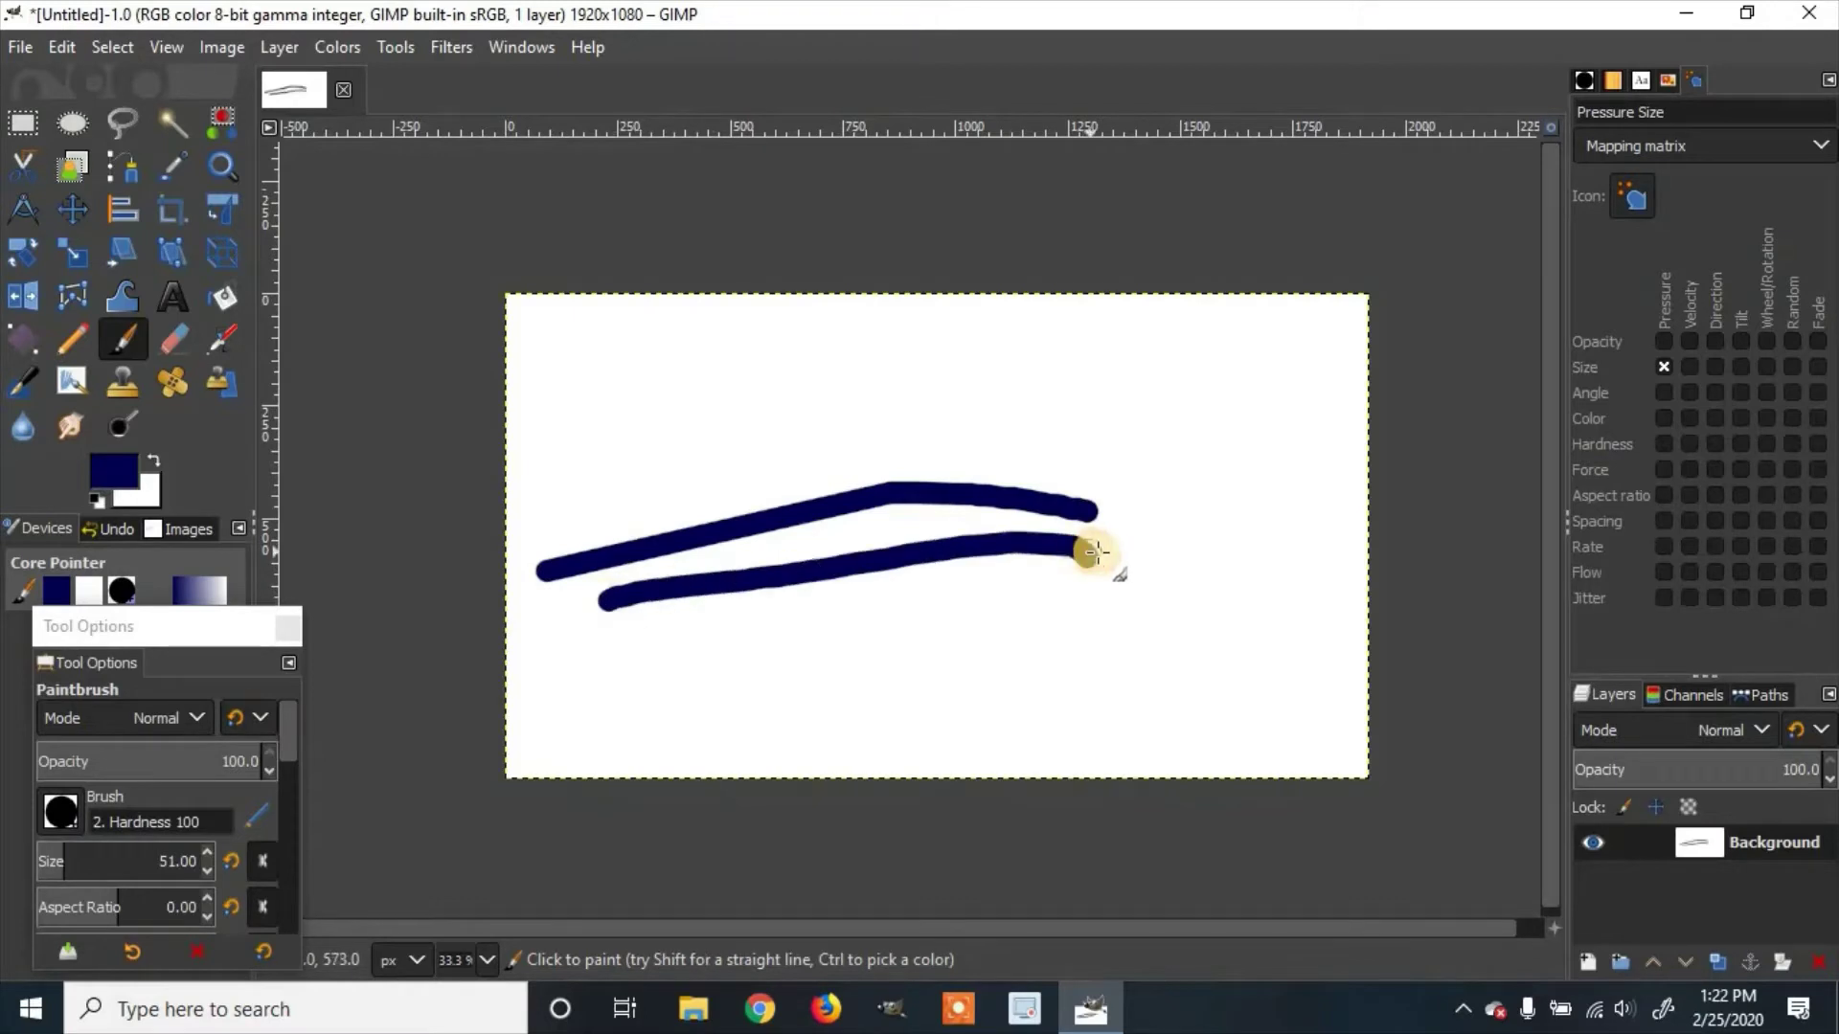
pyautogui.moveTo(566, 455); pyautogui.dragTo(1317, 485)
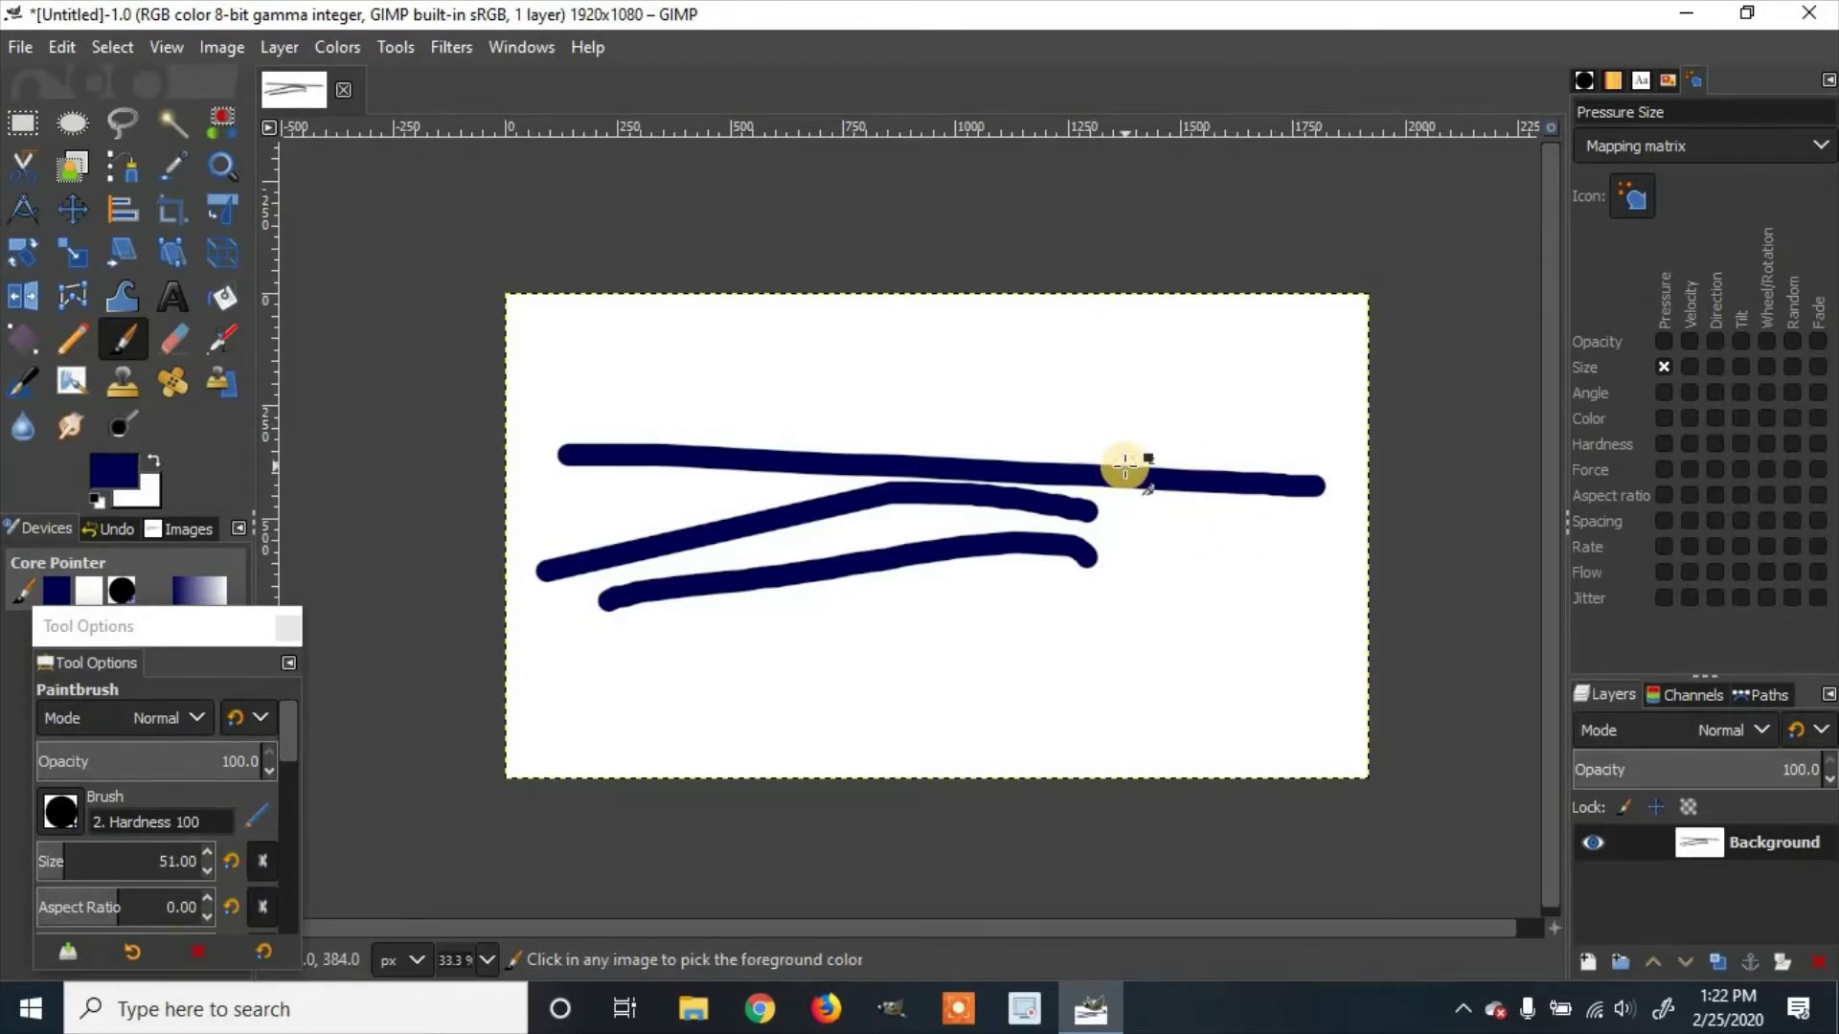
pyautogui.hotkey('ctrl', 'z')
pyautogui.hotkey('ctrl', 'z')
pyautogui.hotkey('ctrl', 'z')
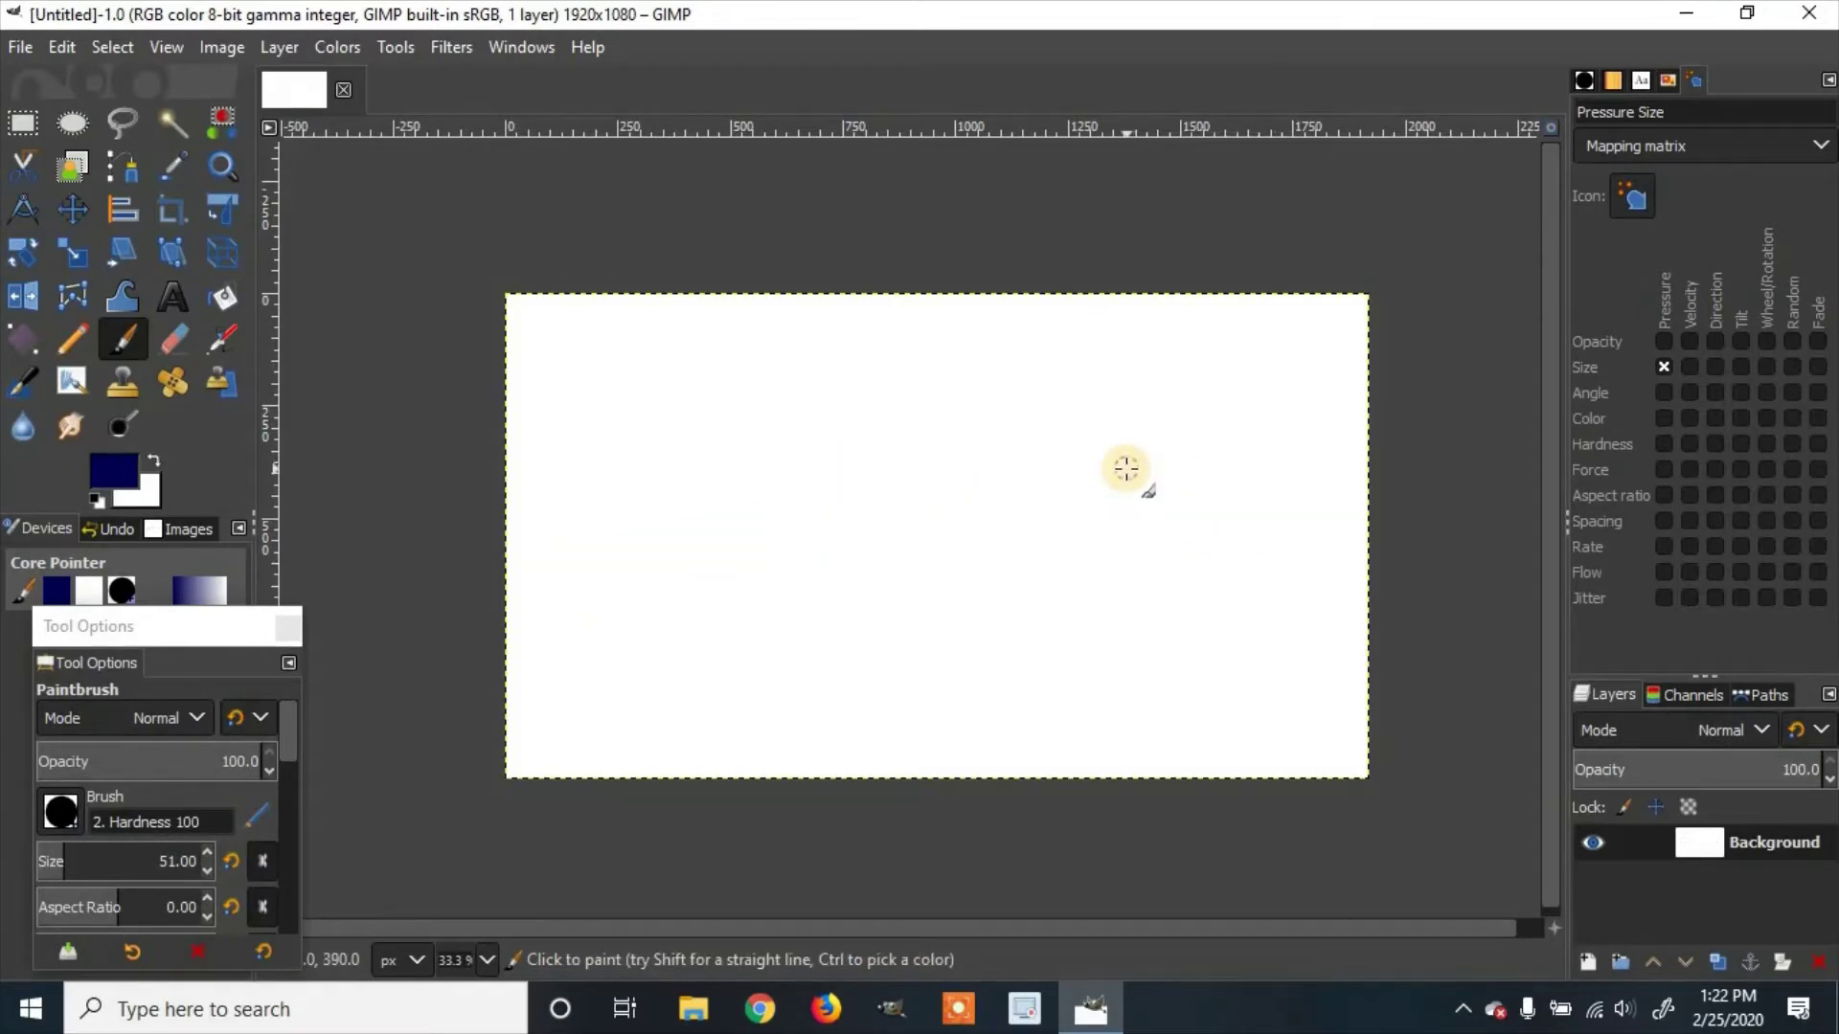
pyautogui.moveTo(599, 417); pyautogui.dragTo(1255, 388)
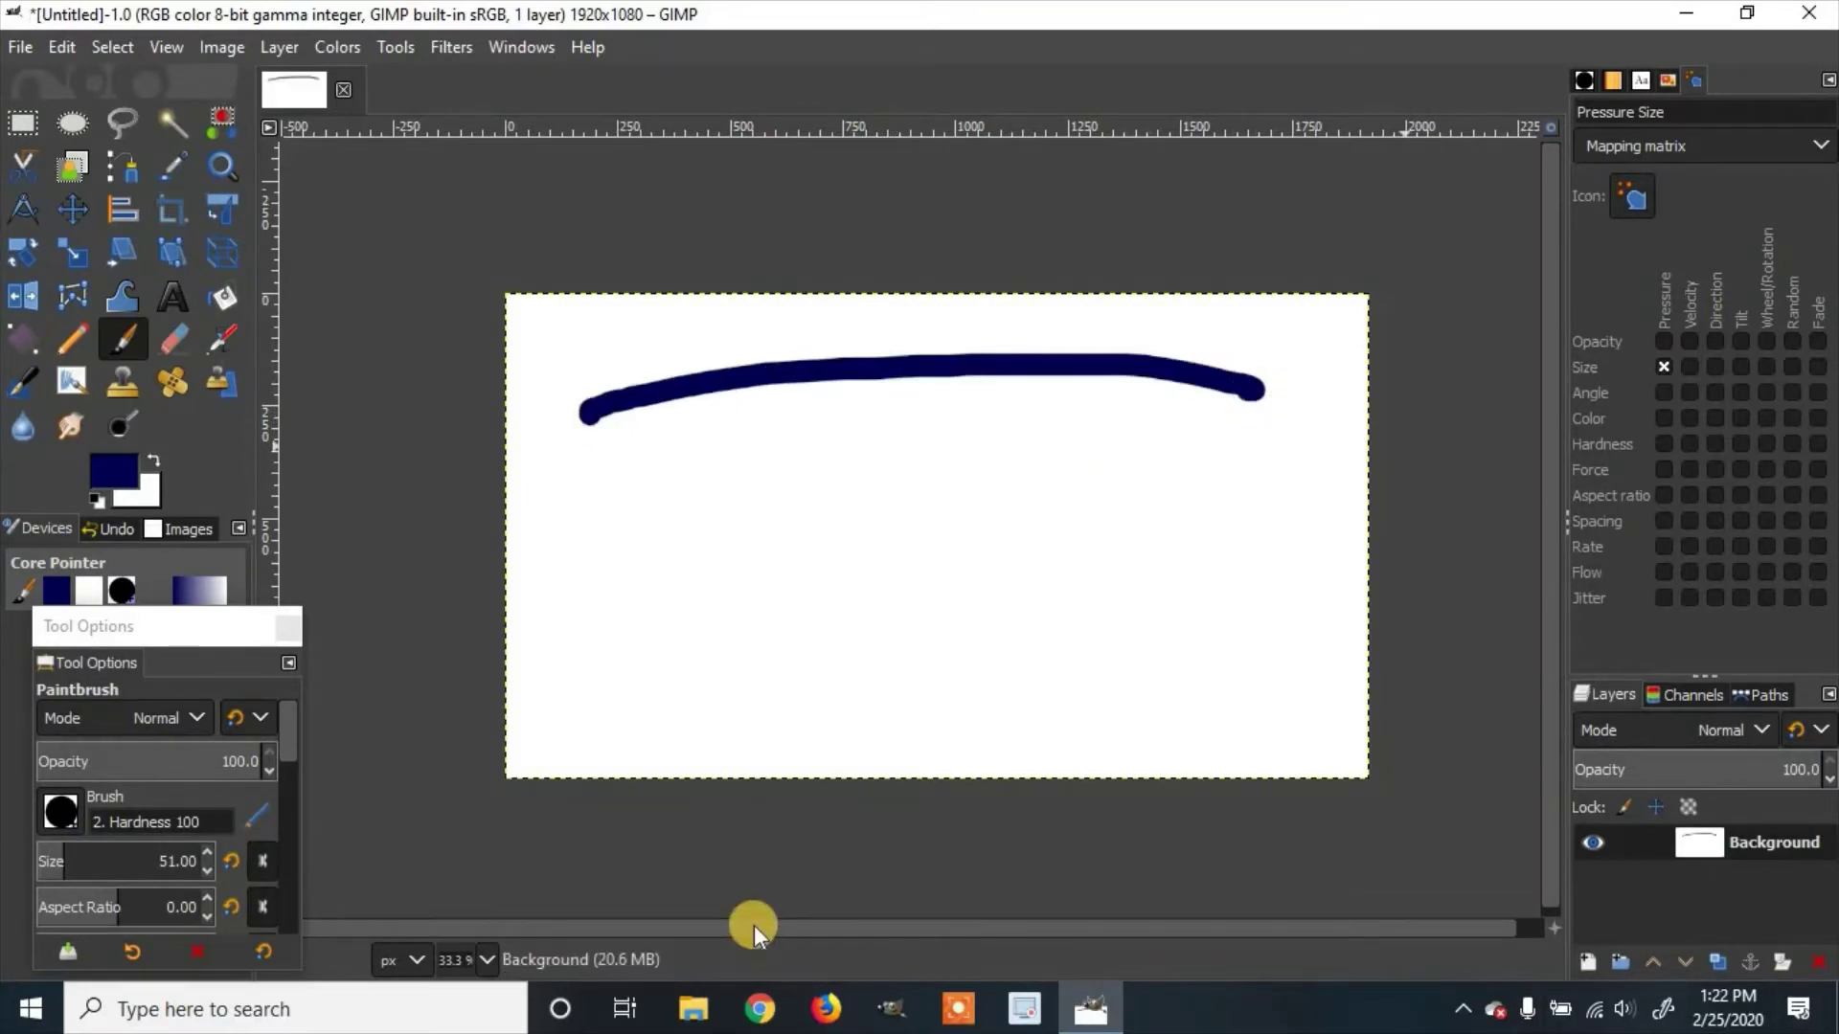
# Open Edit > Preferences on its Input Devices page
pyautogui.click(57, 45)
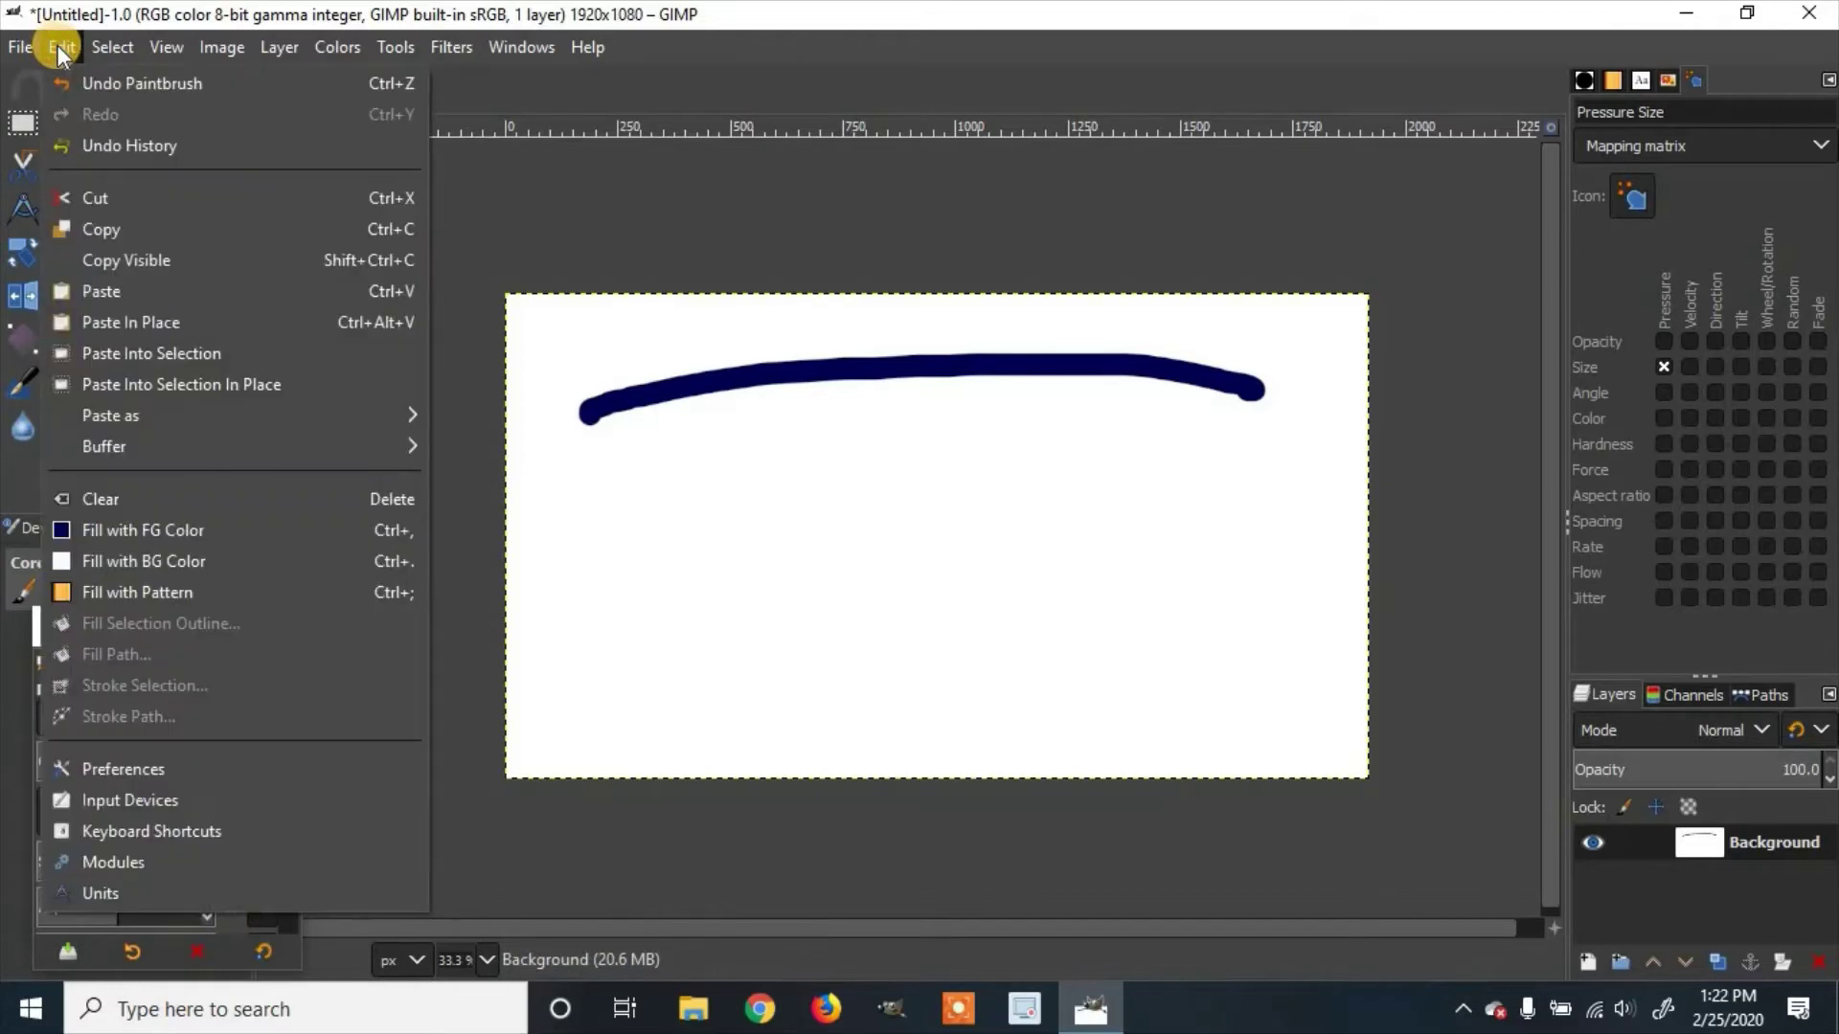
pyautogui.click(142, 770)
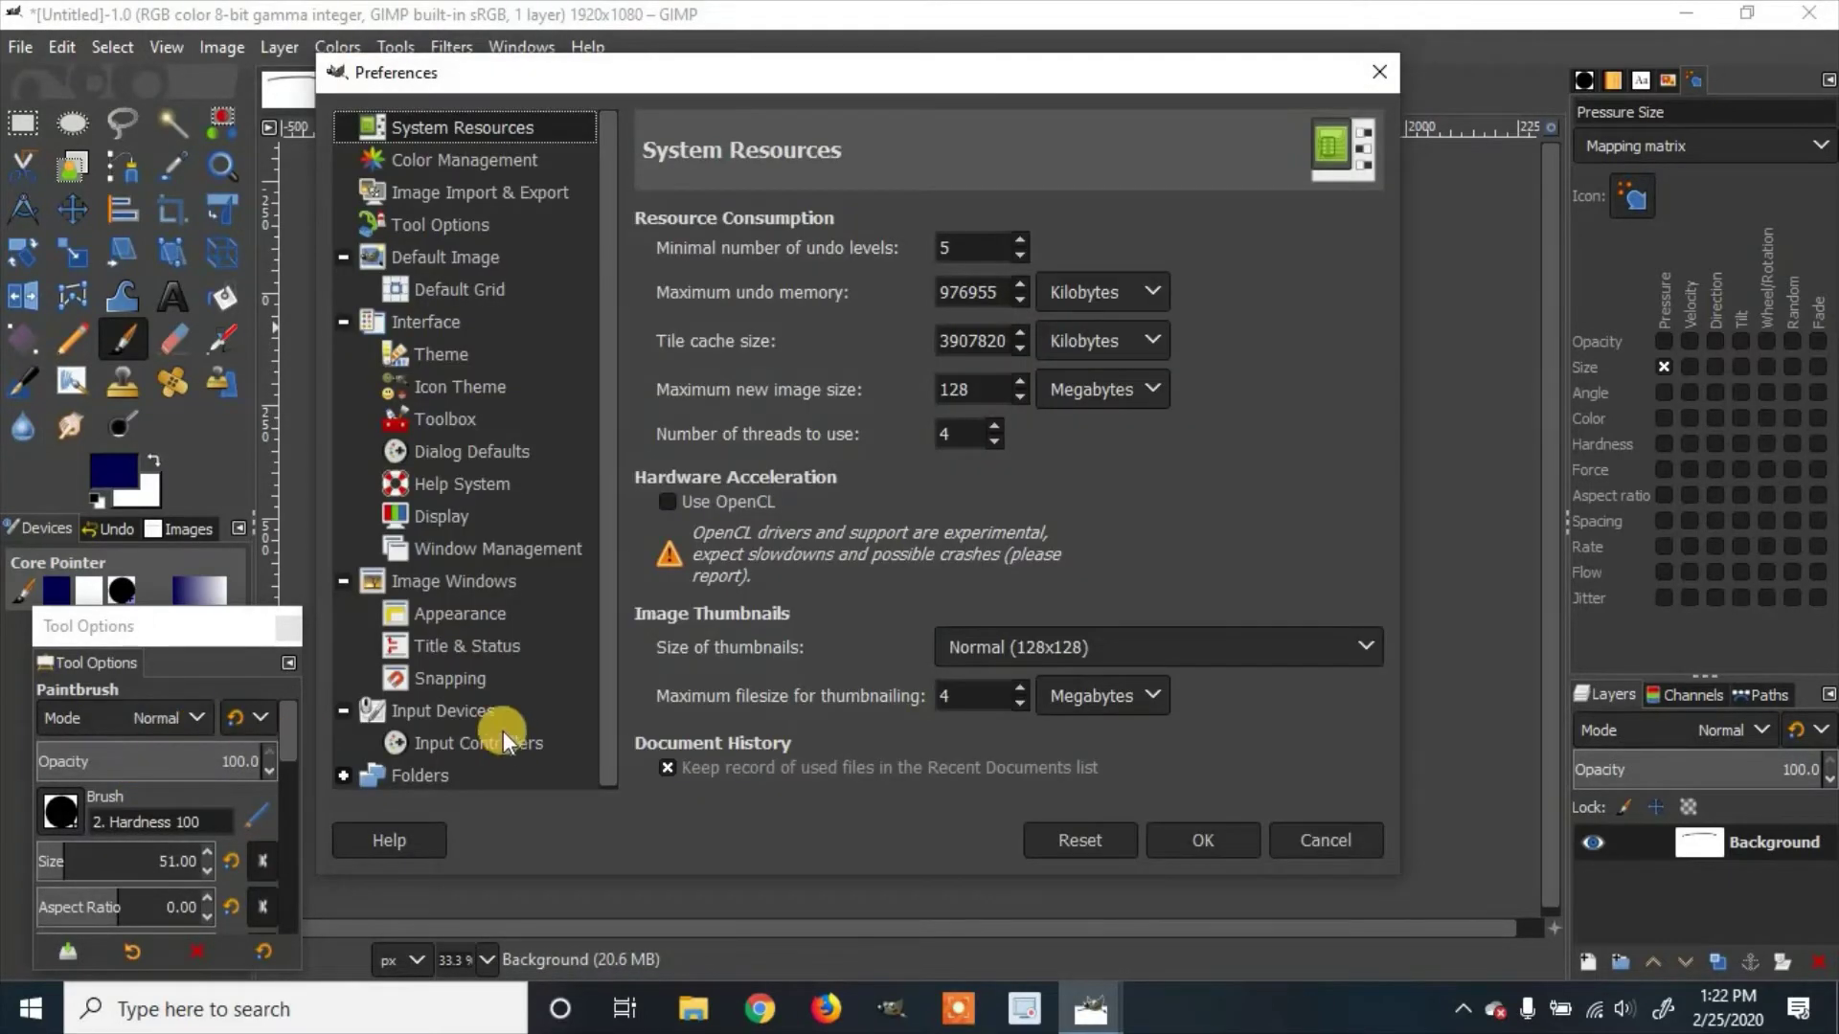
pyautogui.click(448, 711)
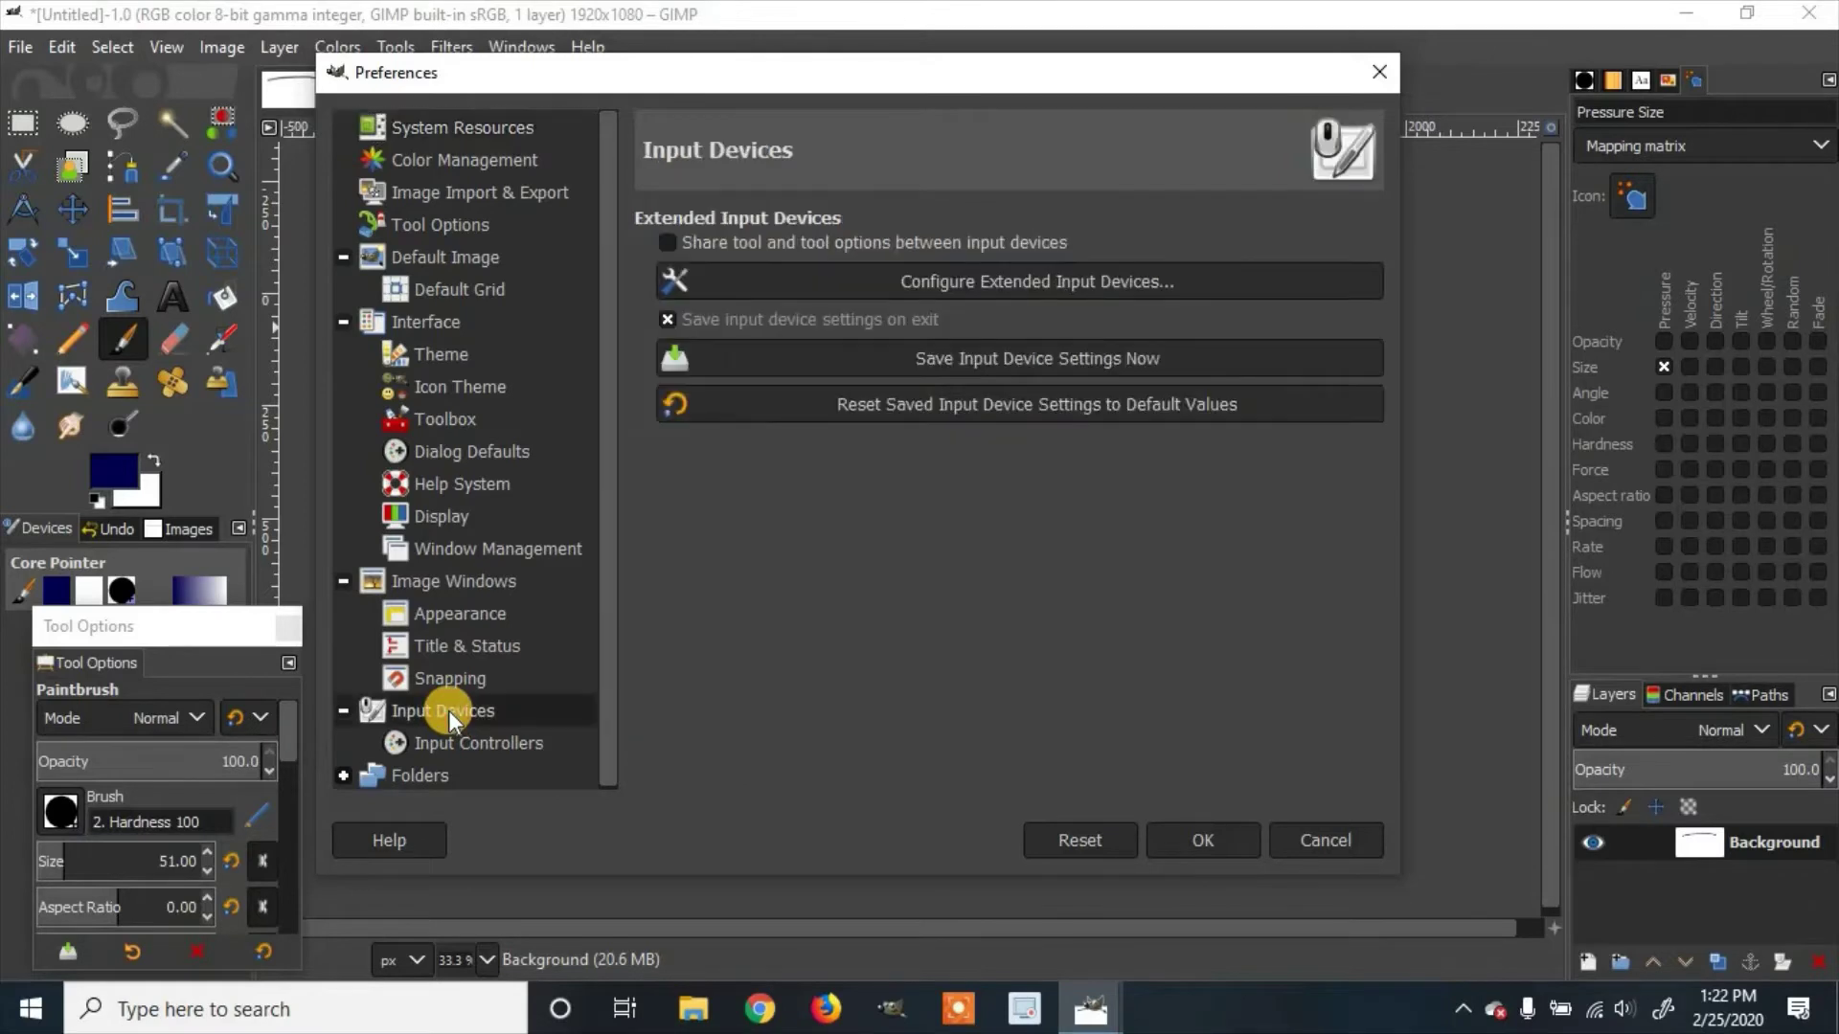
# In Configure Extended Input Devices, switch the WACOM Tablet Eraser's mode from Disabled to Screen
pyautogui.click(1044, 280)
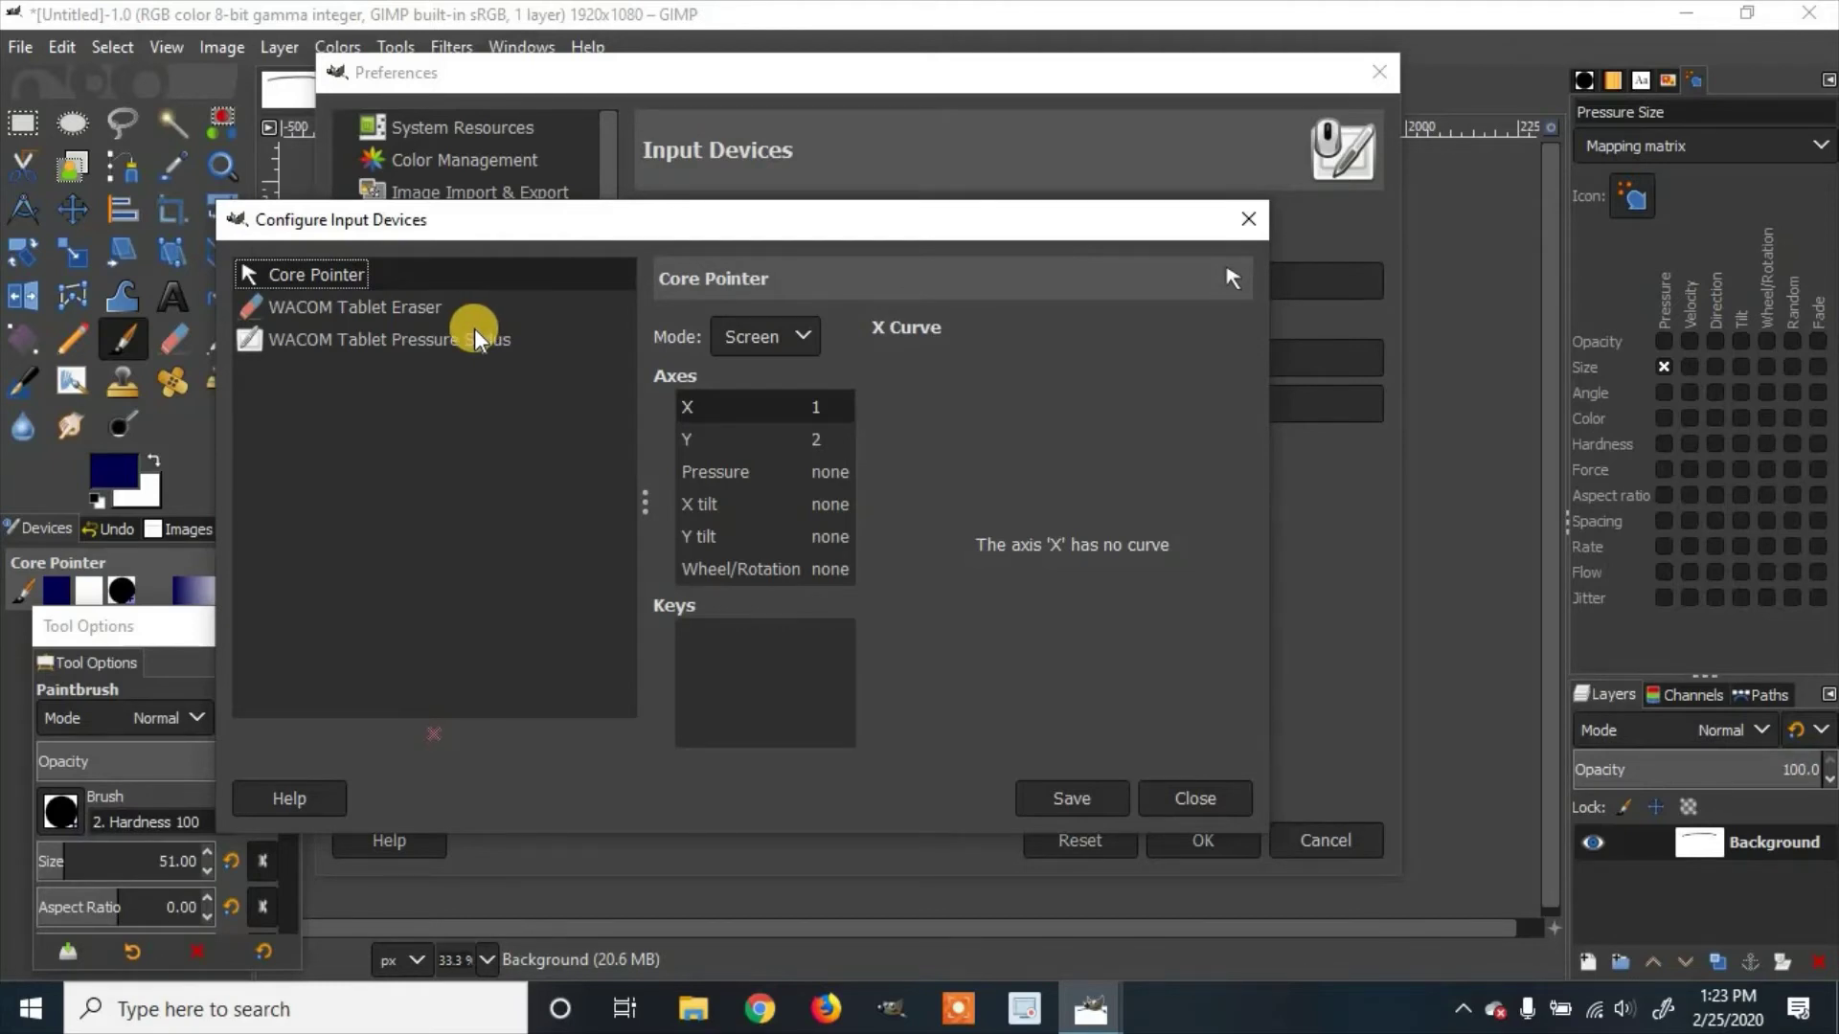
pyautogui.click(398, 308)
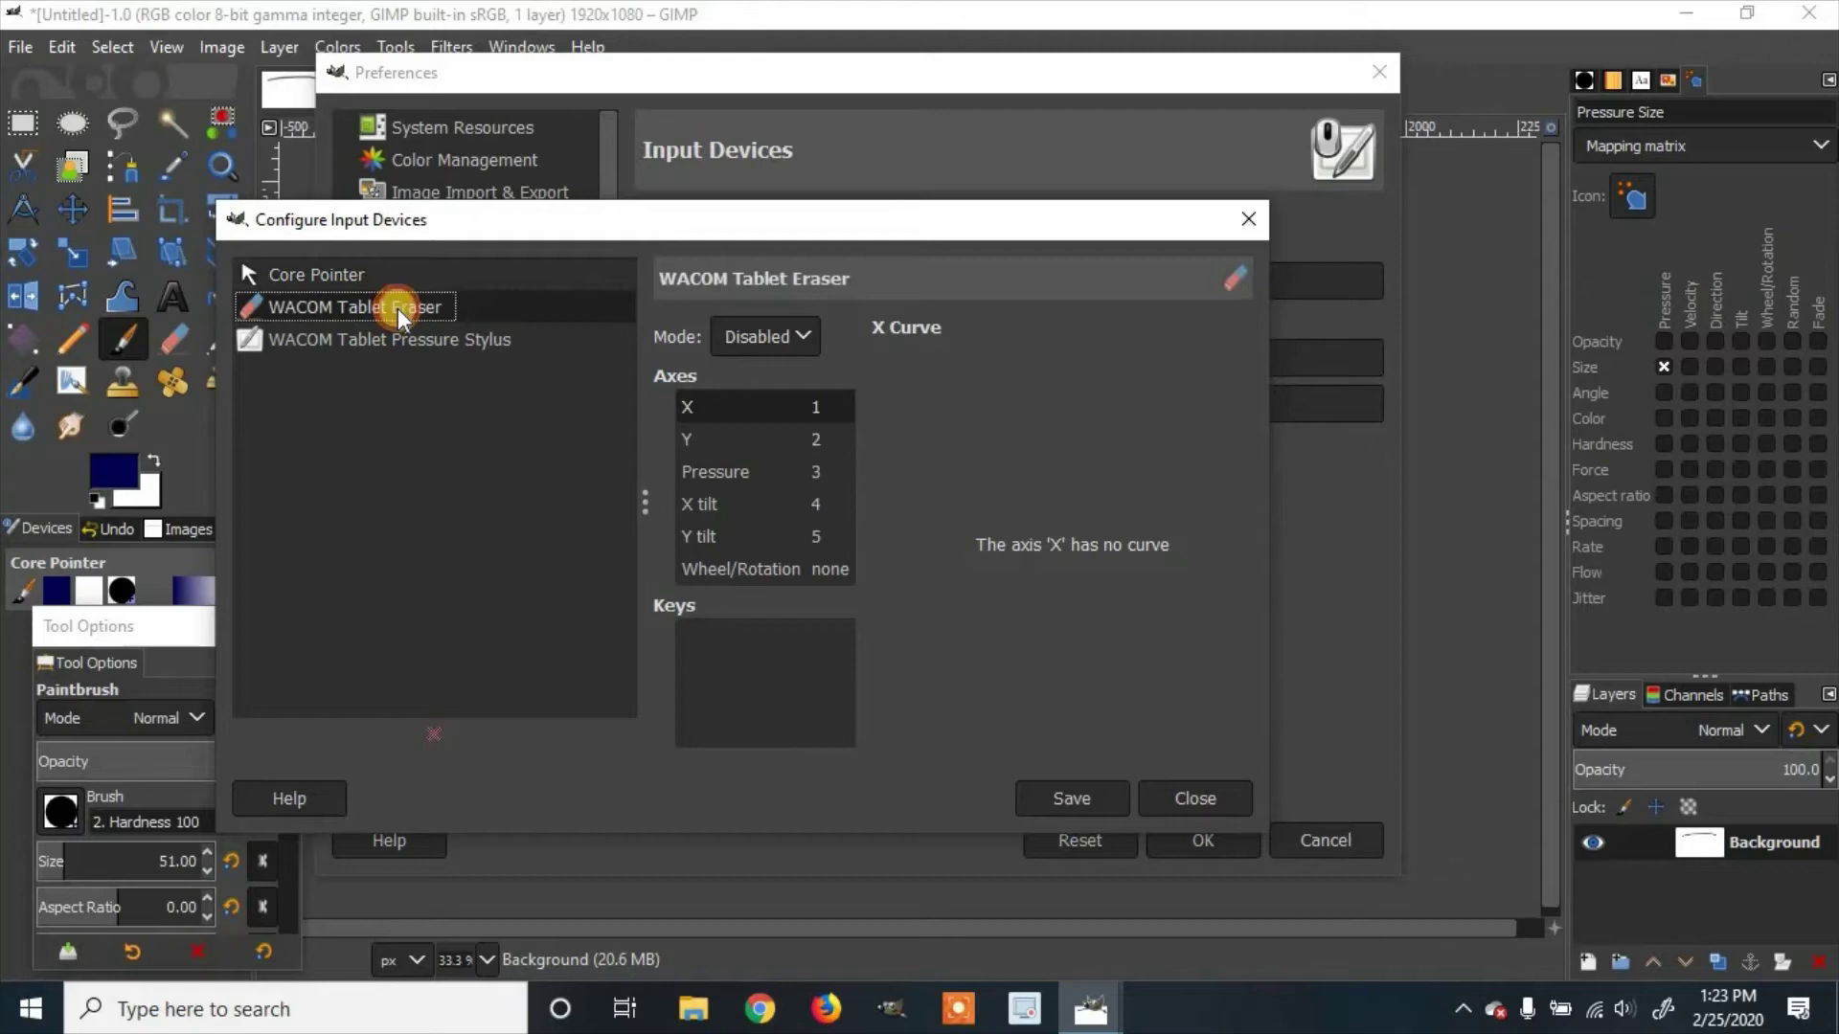
pyautogui.click(801, 338)
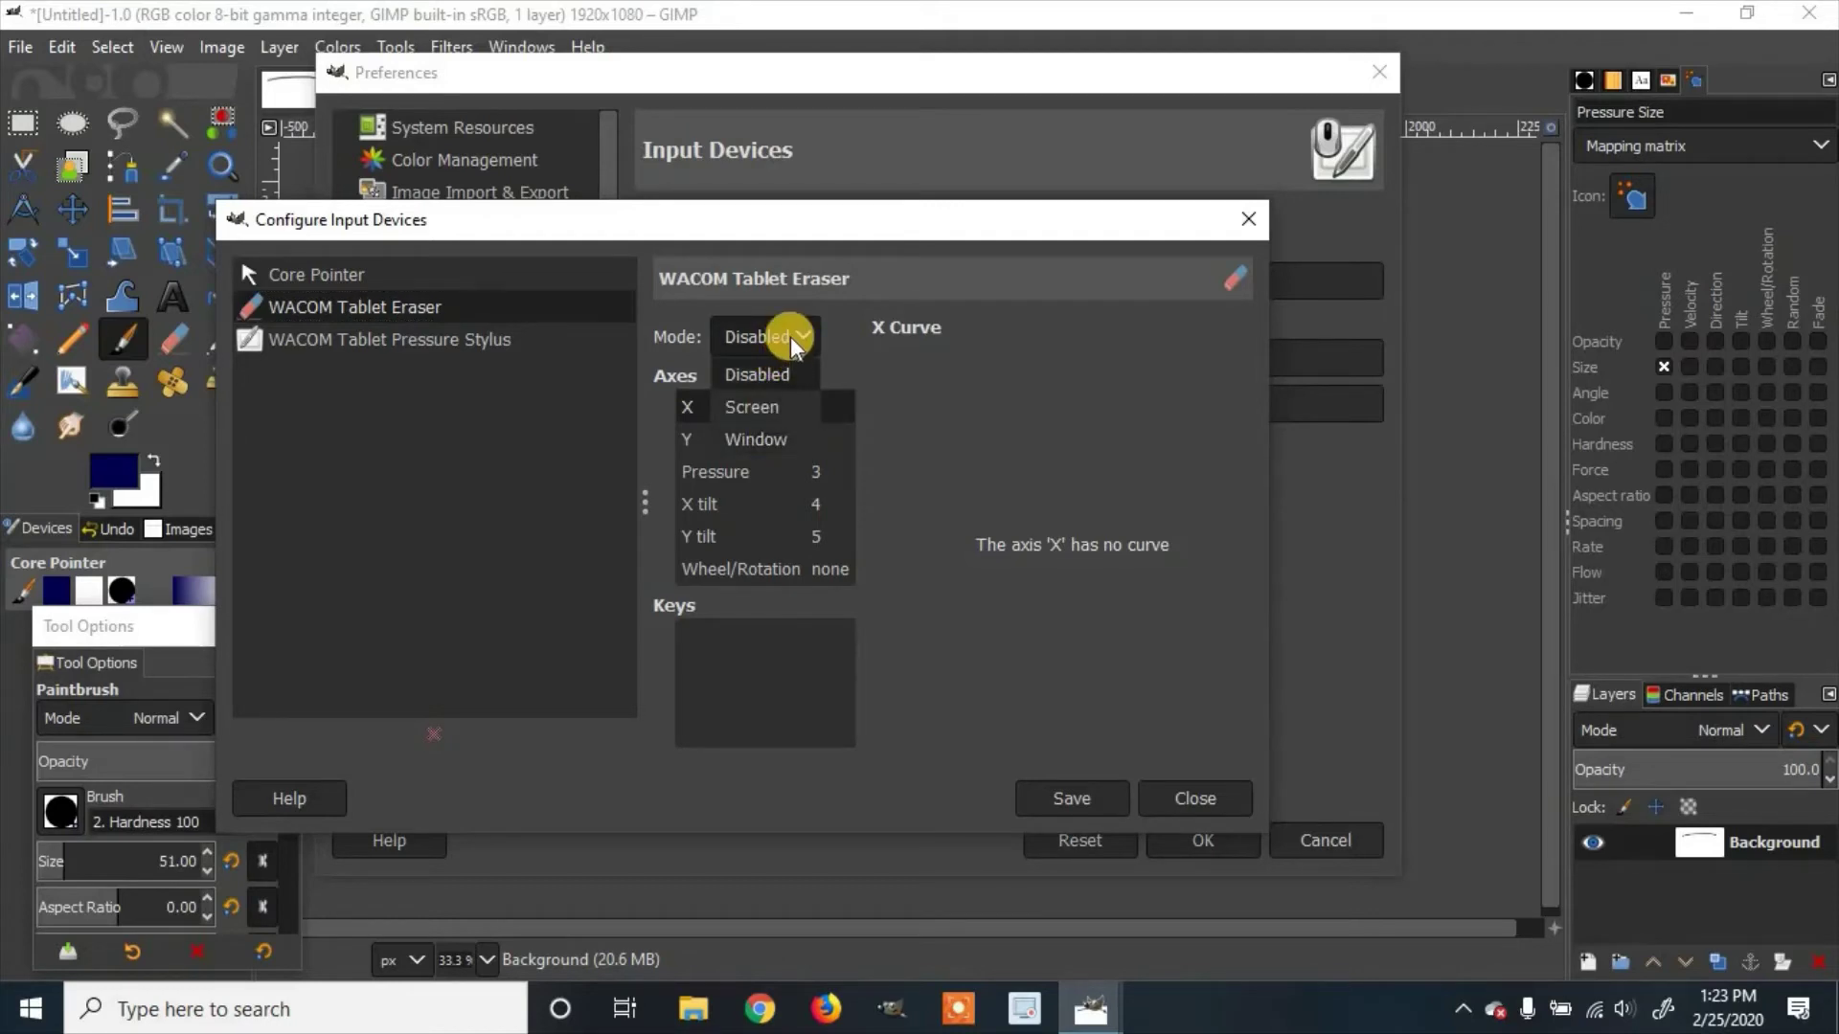
pyautogui.click(789, 405)
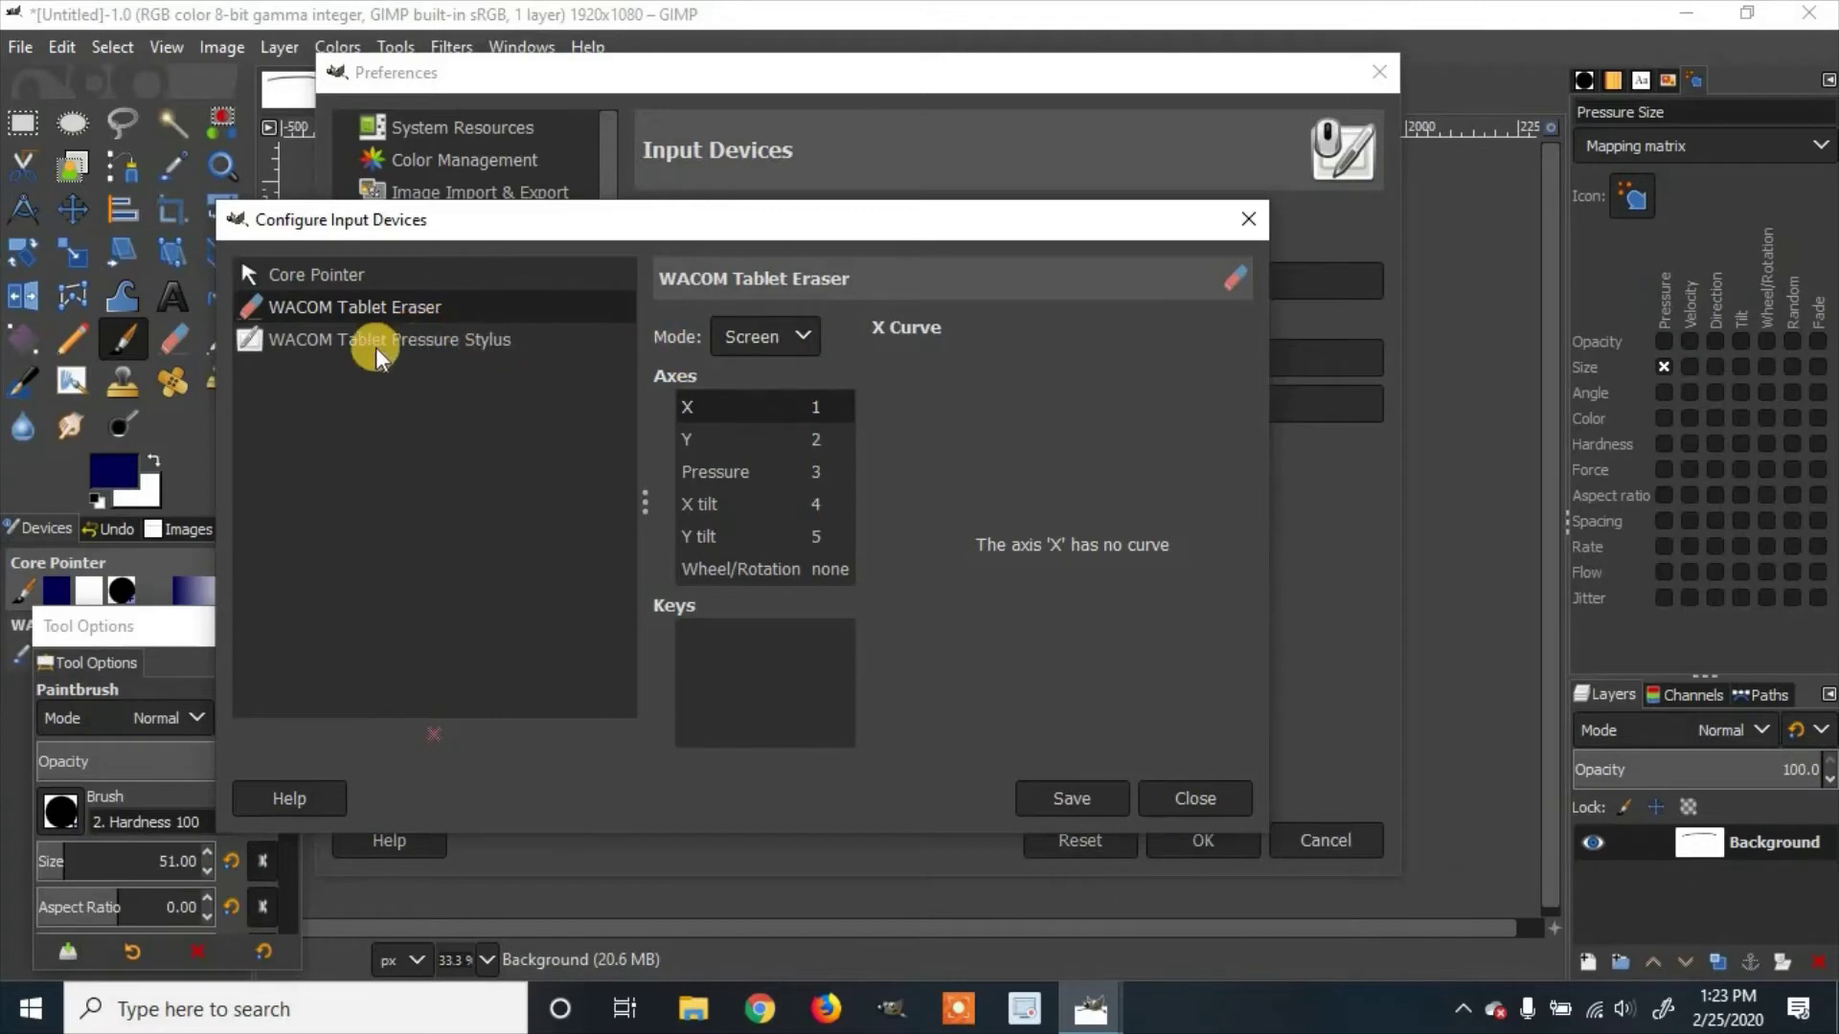
# Set the WACOM Tablet Pressure Stylus mode to Screen
pyautogui.click(438, 338)
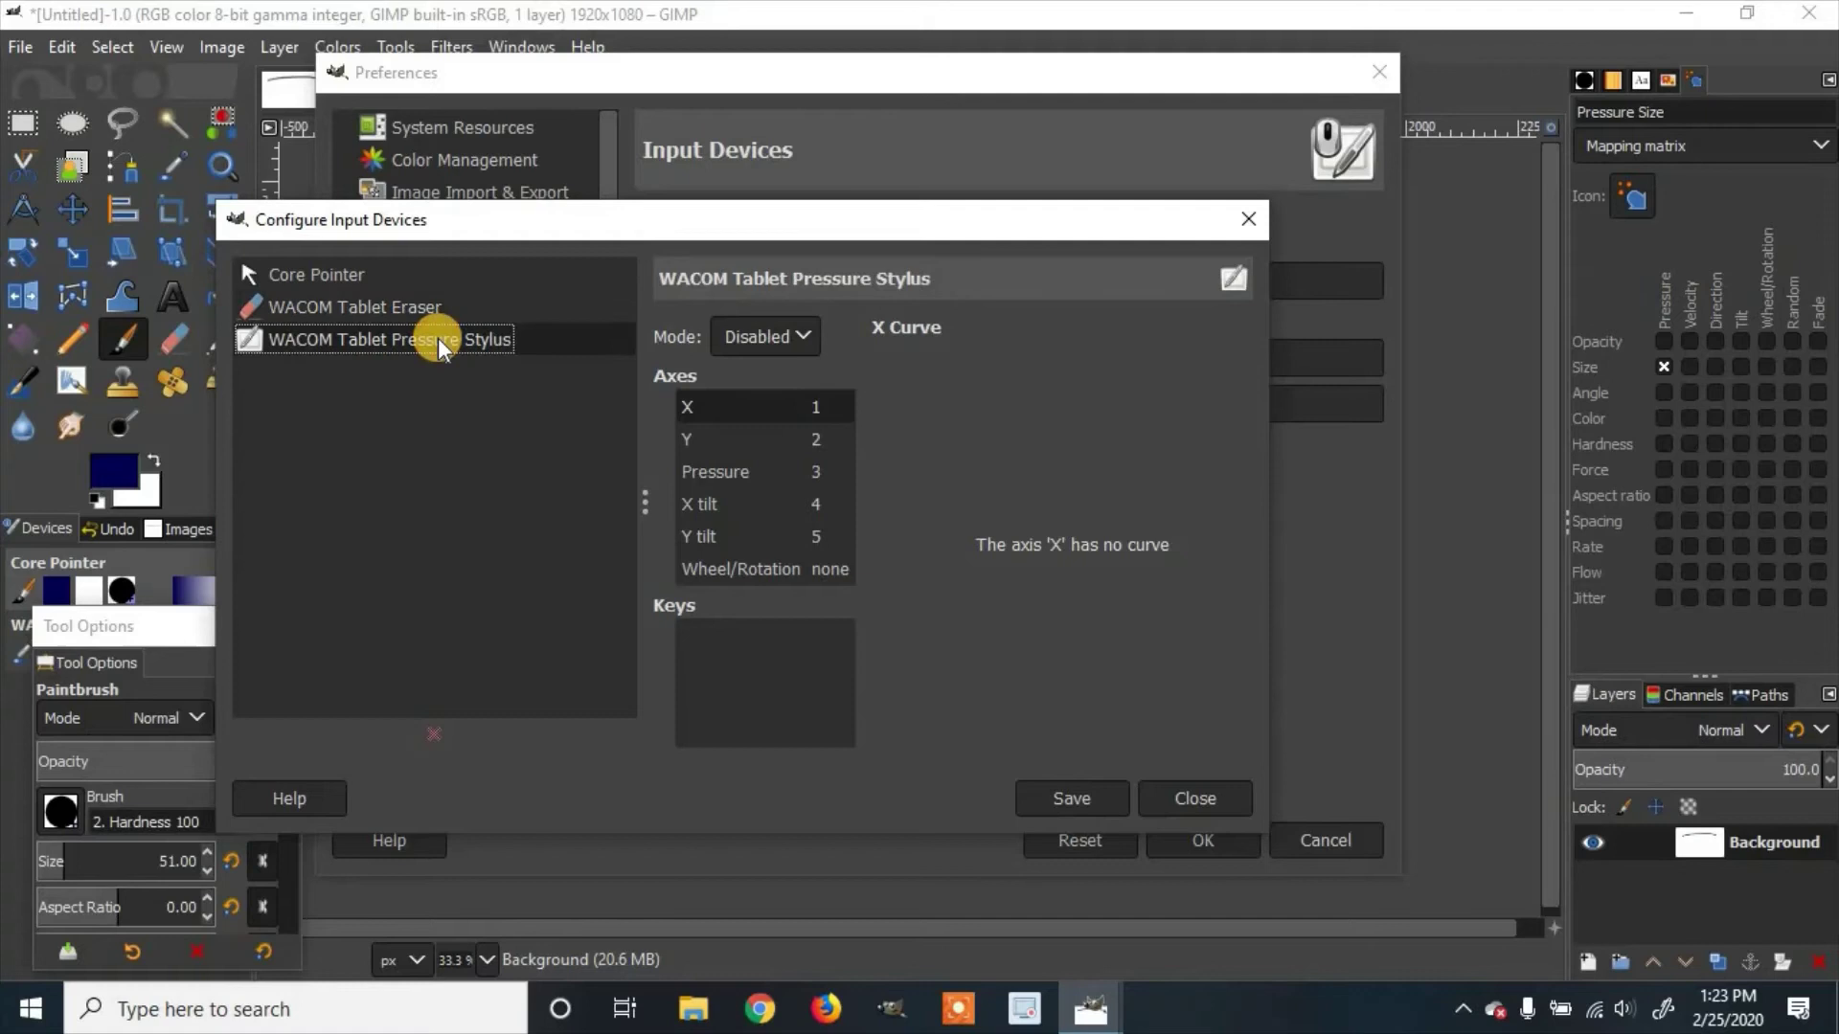
pyautogui.click(797, 339)
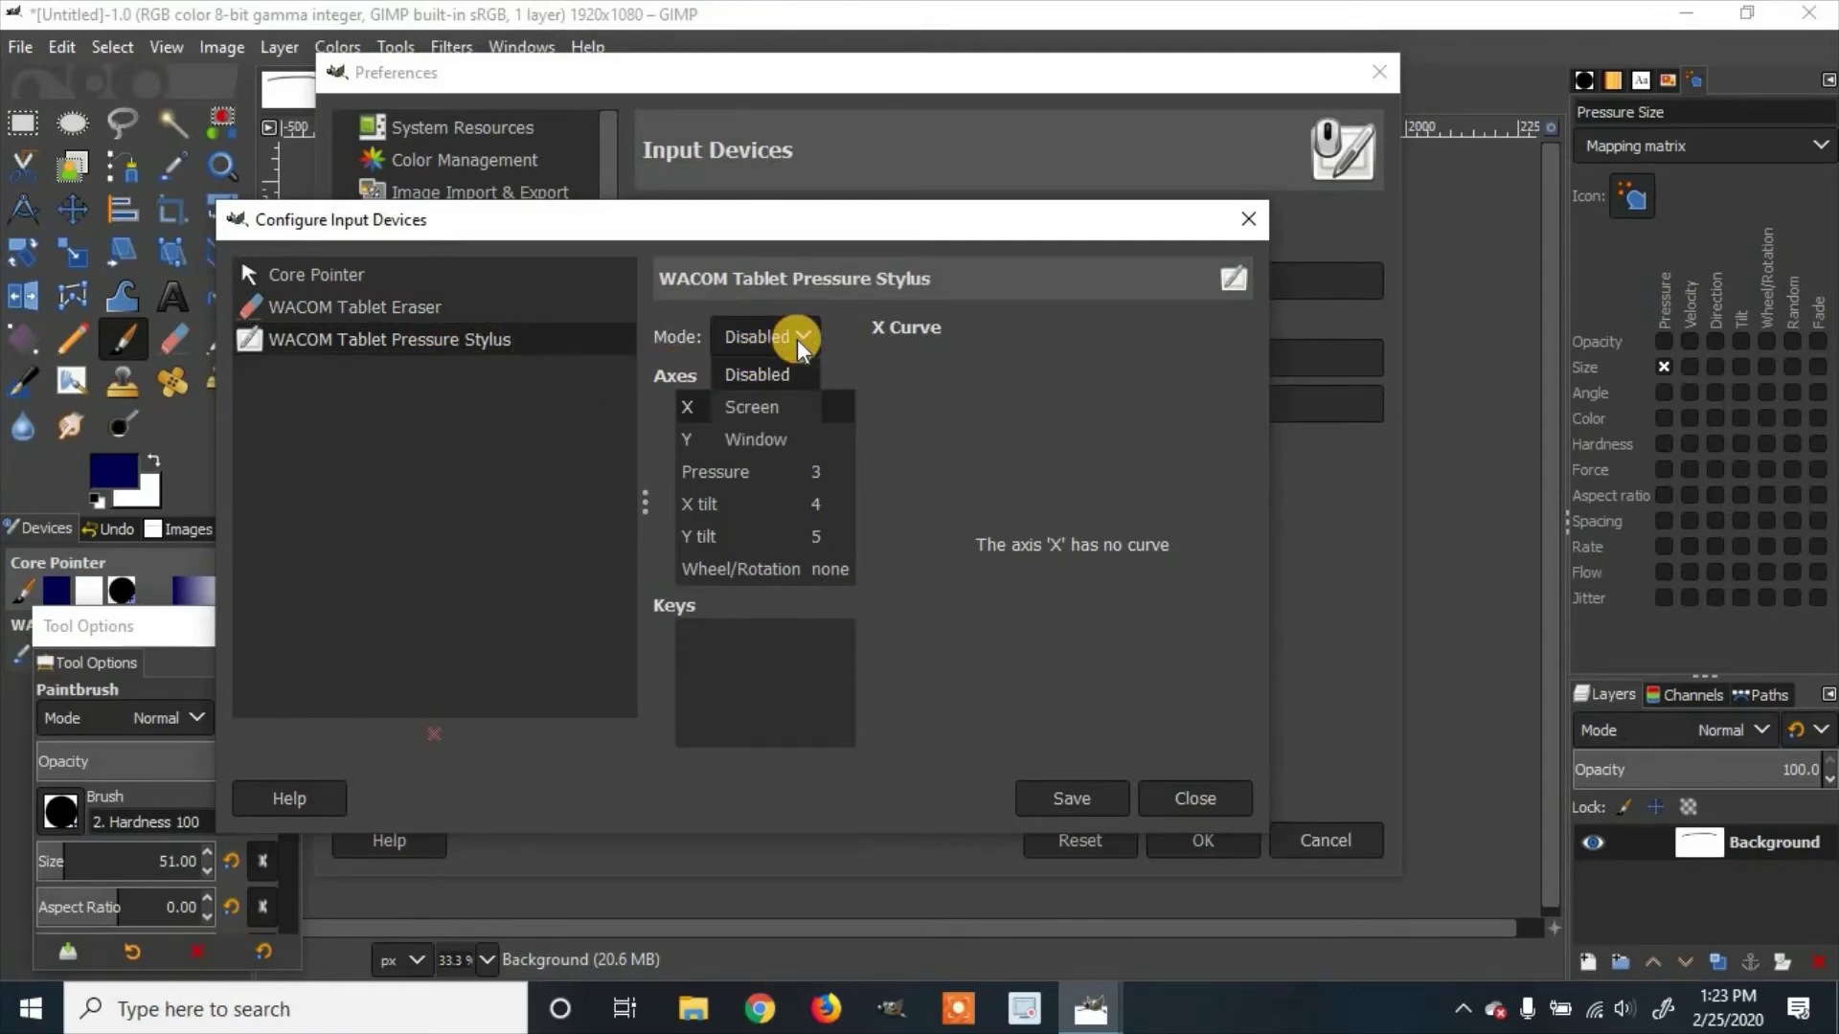
pyautogui.click(778, 412)
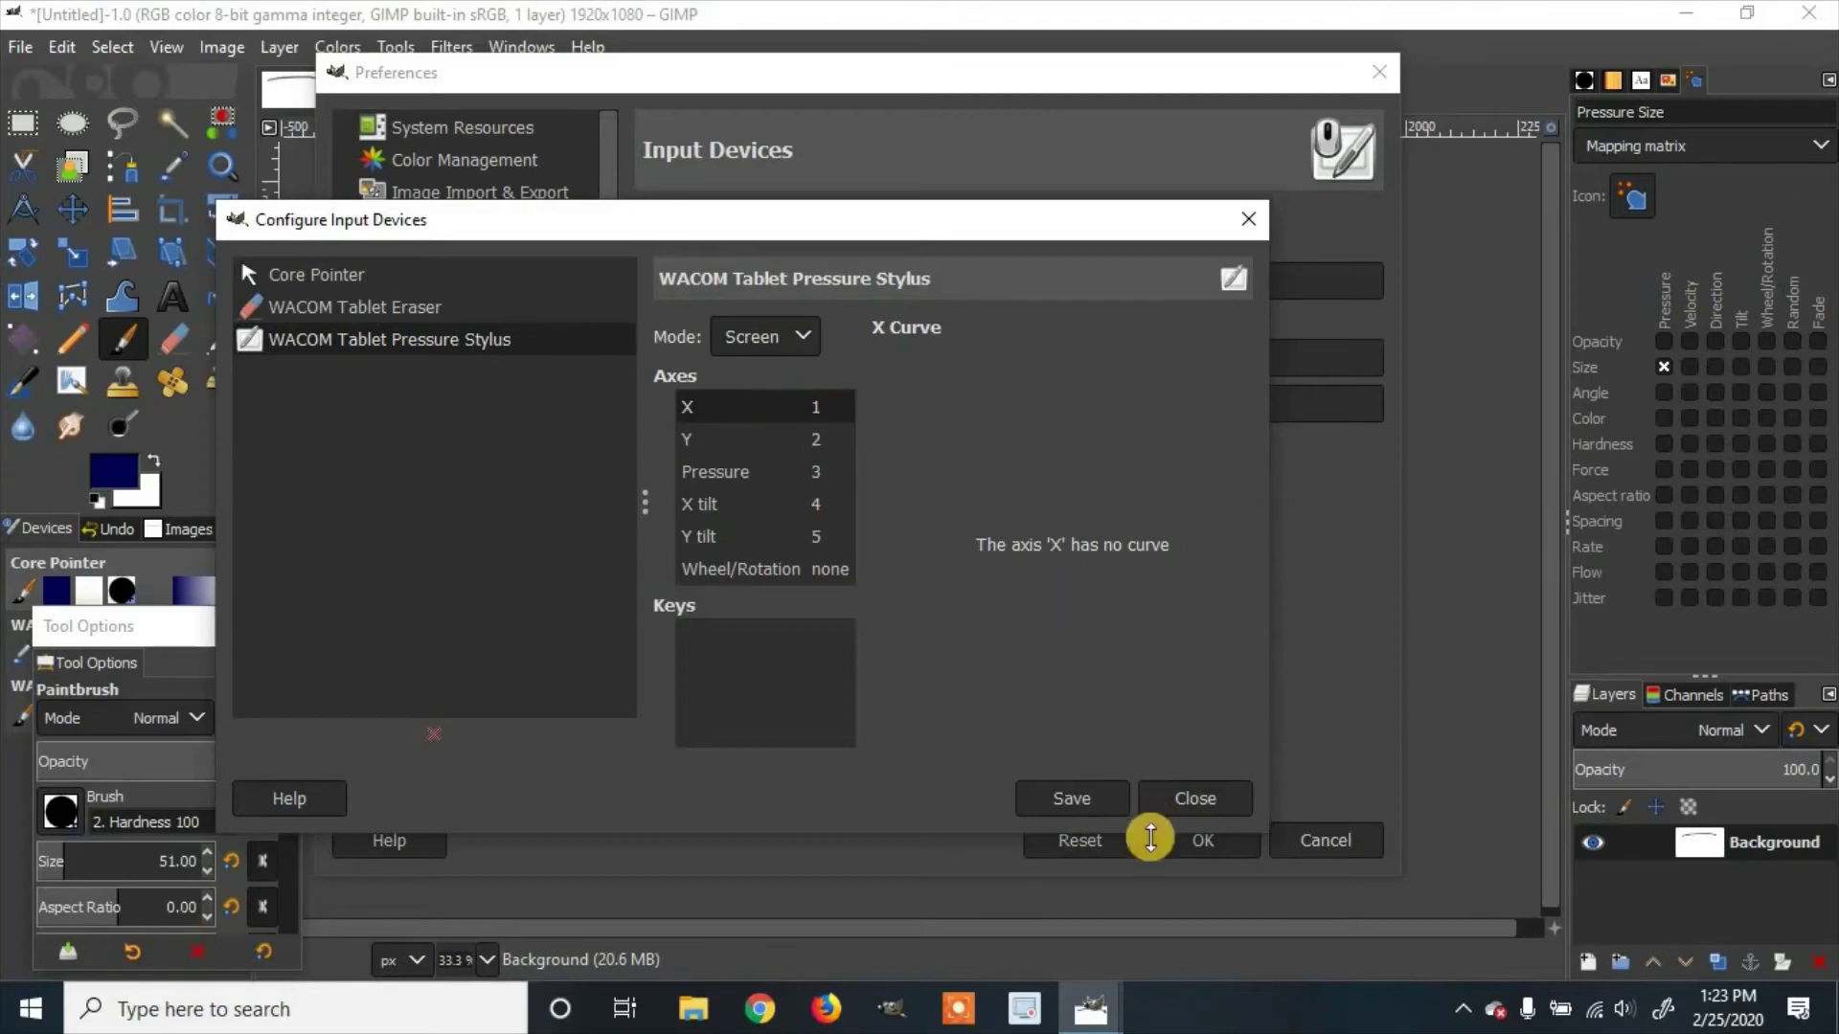
# Save the input device settings and close the device and Preferences dialogs
pyautogui.click(1075, 798)
pyautogui.click(1241, 220)
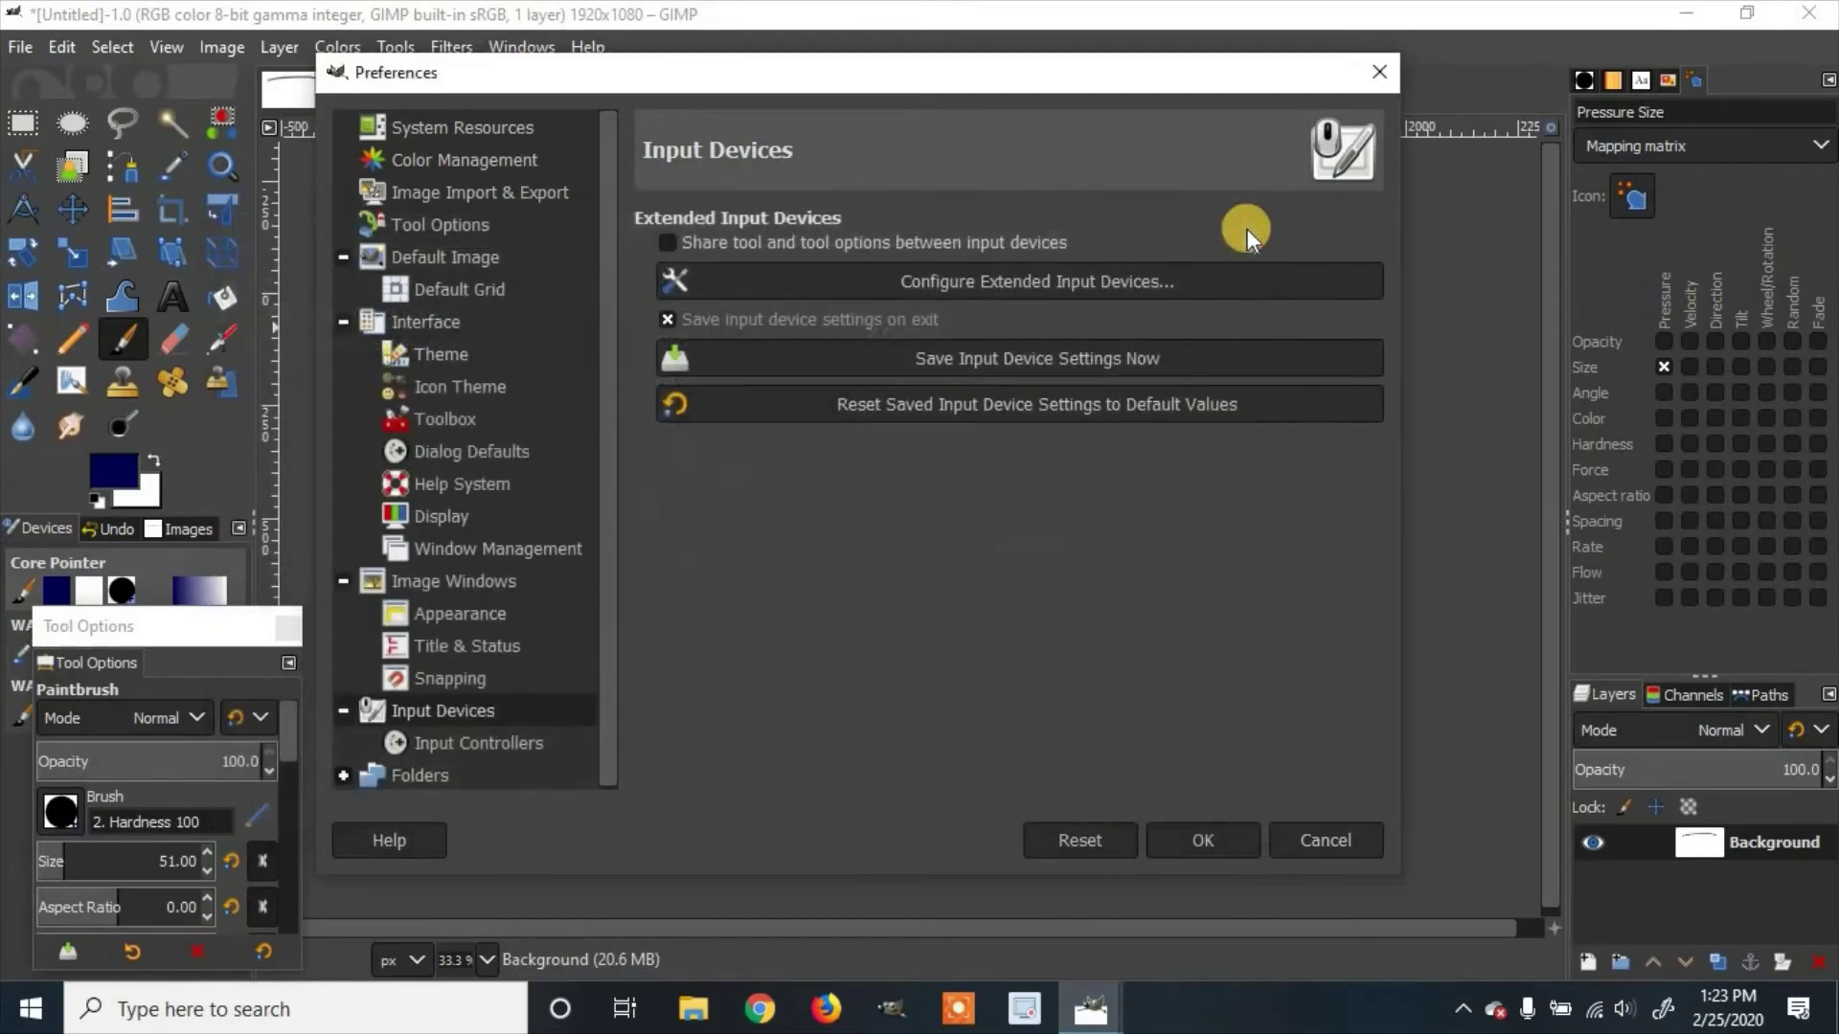
pyautogui.click(1203, 841)
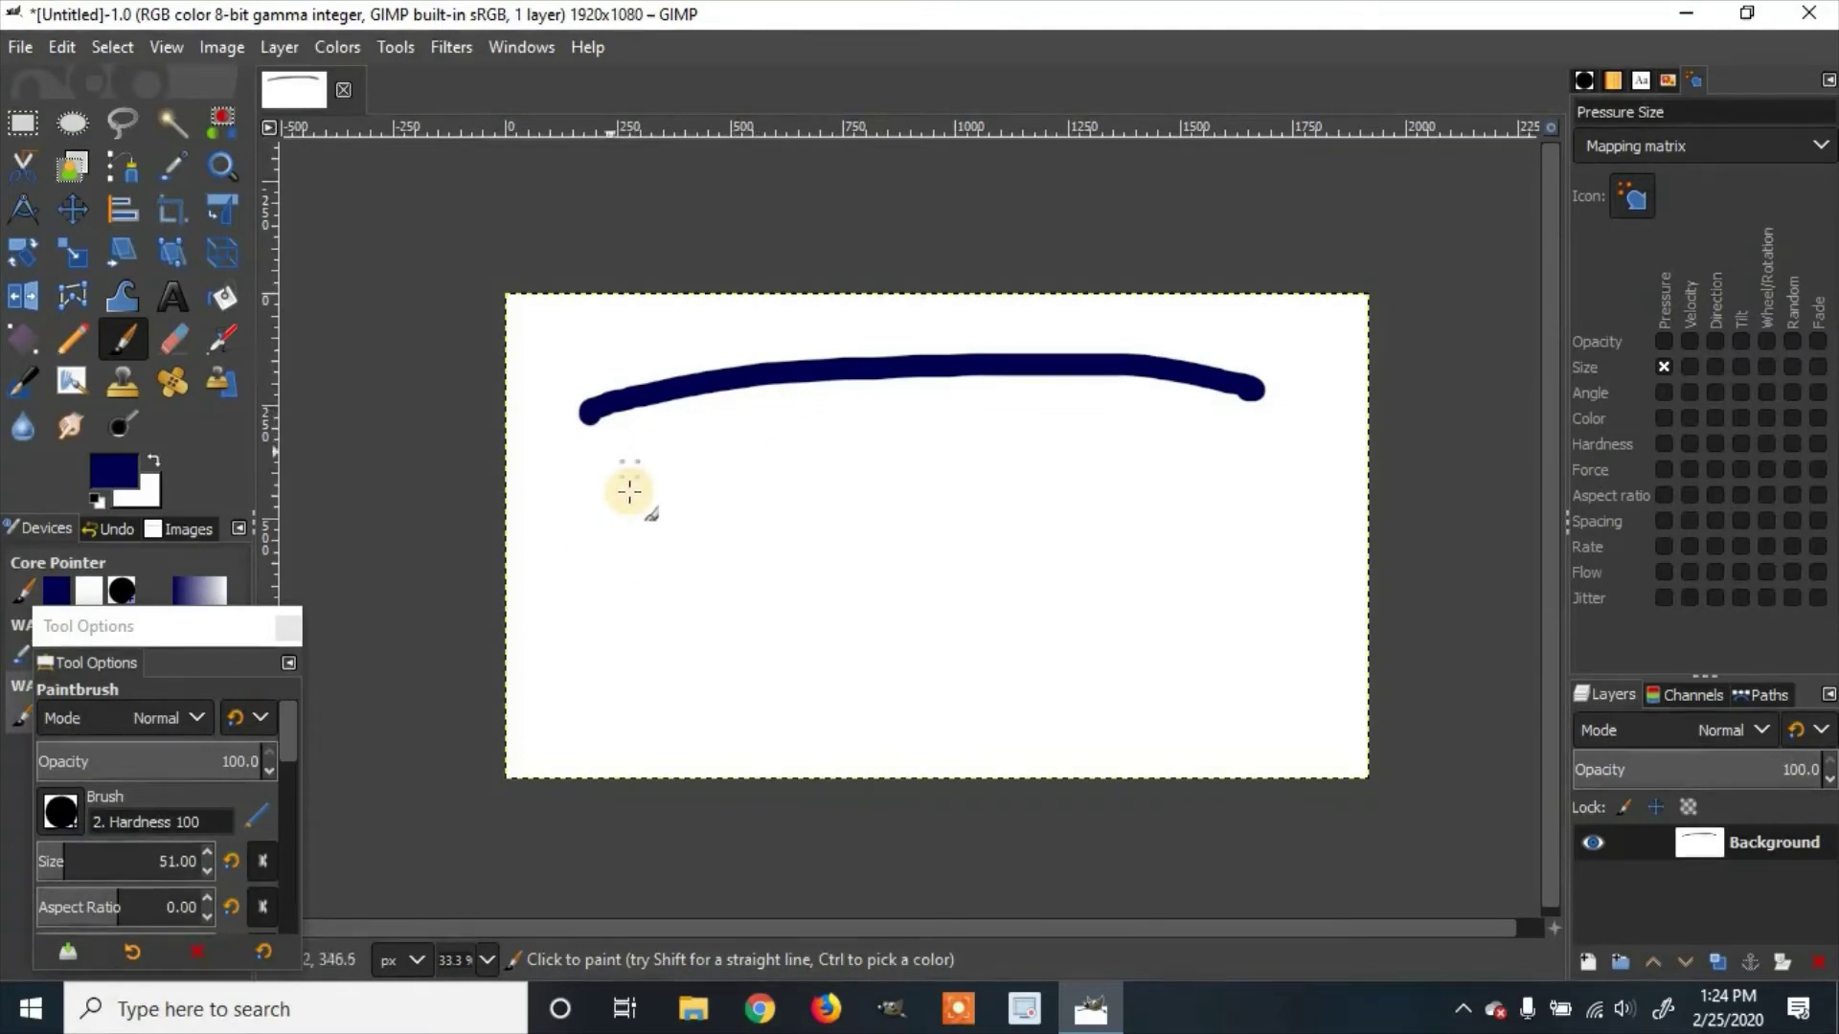
# Paint three pressure-varying test strokes, undo them, then paint a long stroke curling into a spiral
pyautogui.moveTo(575, 547)
pyautogui.mouseDown()
pyautogui.moveTo(746, 488)
pyautogui.moveTo(1009, 480)
pyautogui.moveTo(1346, 567)
pyautogui.mouseUp()
pyautogui.moveTo(607, 626)
pyautogui.mouseDown()
pyautogui.moveTo(723, 595)
pyautogui.moveTo(1072, 688)
pyautogui.moveTo(873, 591)
pyautogui.moveTo(918, 605)
pyautogui.mouseUp()
pyautogui.moveTo(702, 545)
pyautogui.mouseDown()
pyautogui.moveTo(1034, 484)
pyautogui.moveTo(970, 525)
pyautogui.mouseUp()
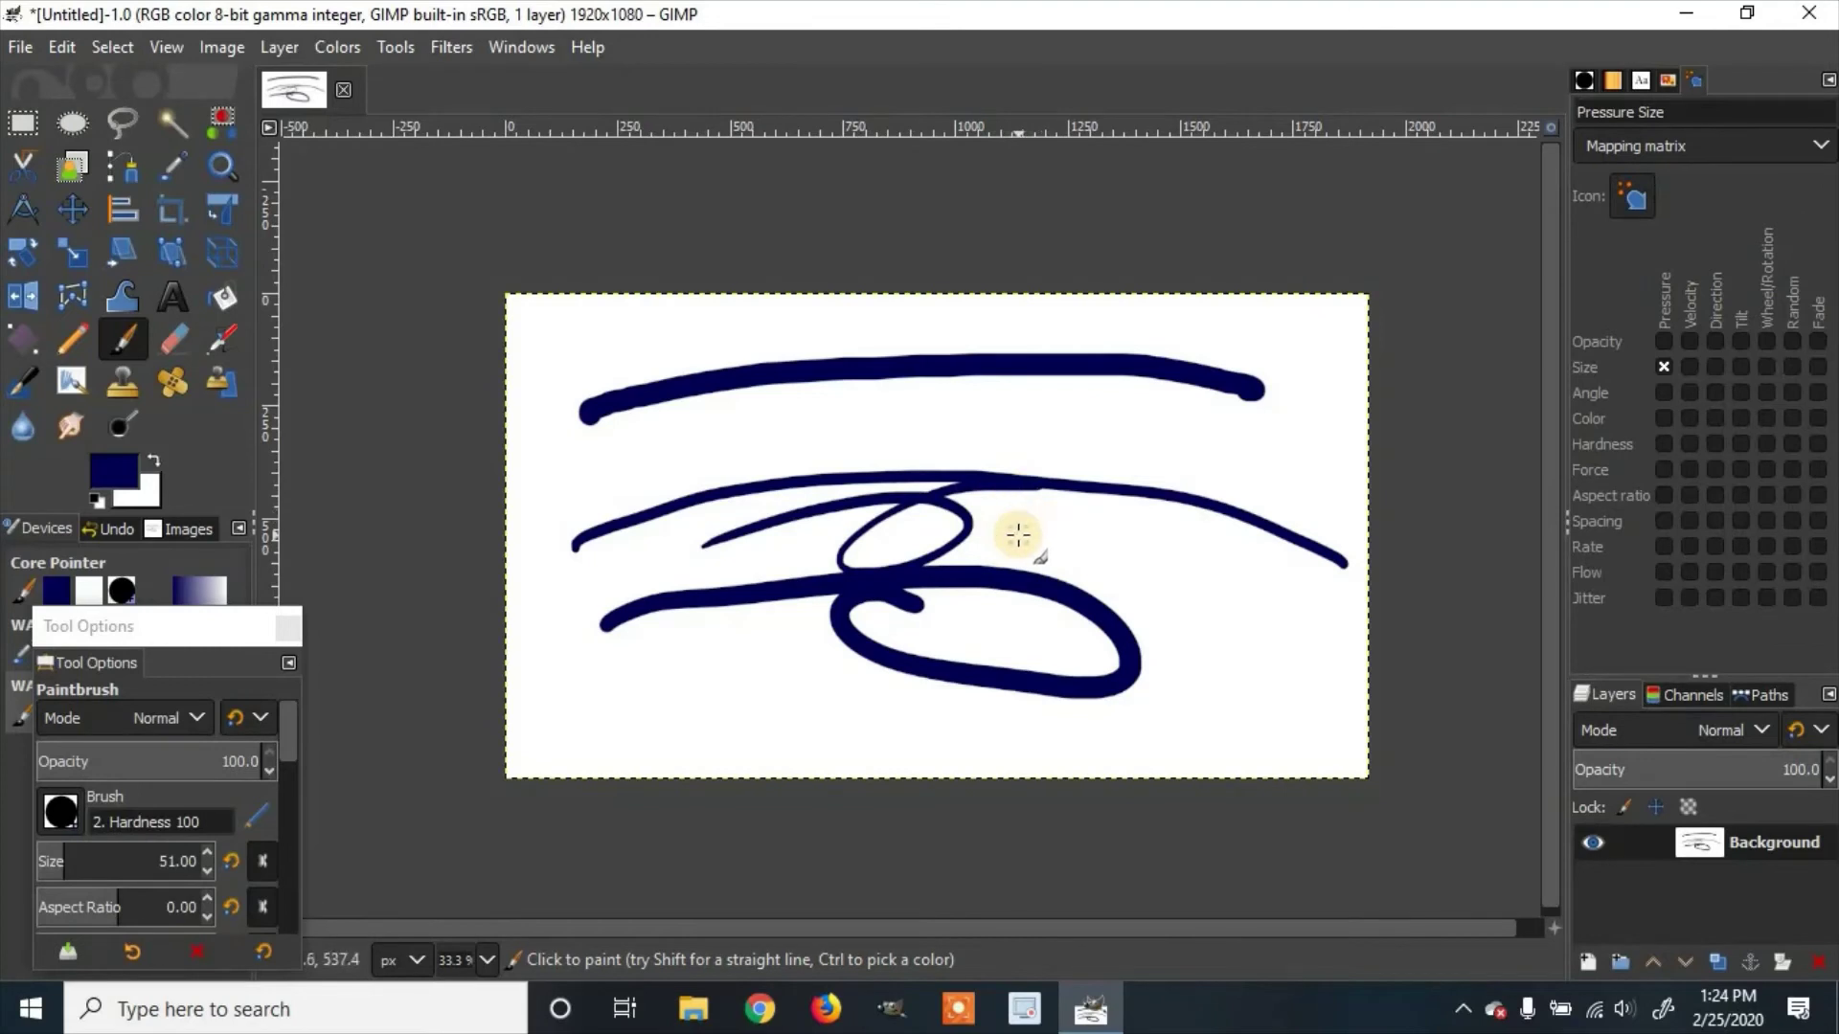
pyautogui.press('ctrl')
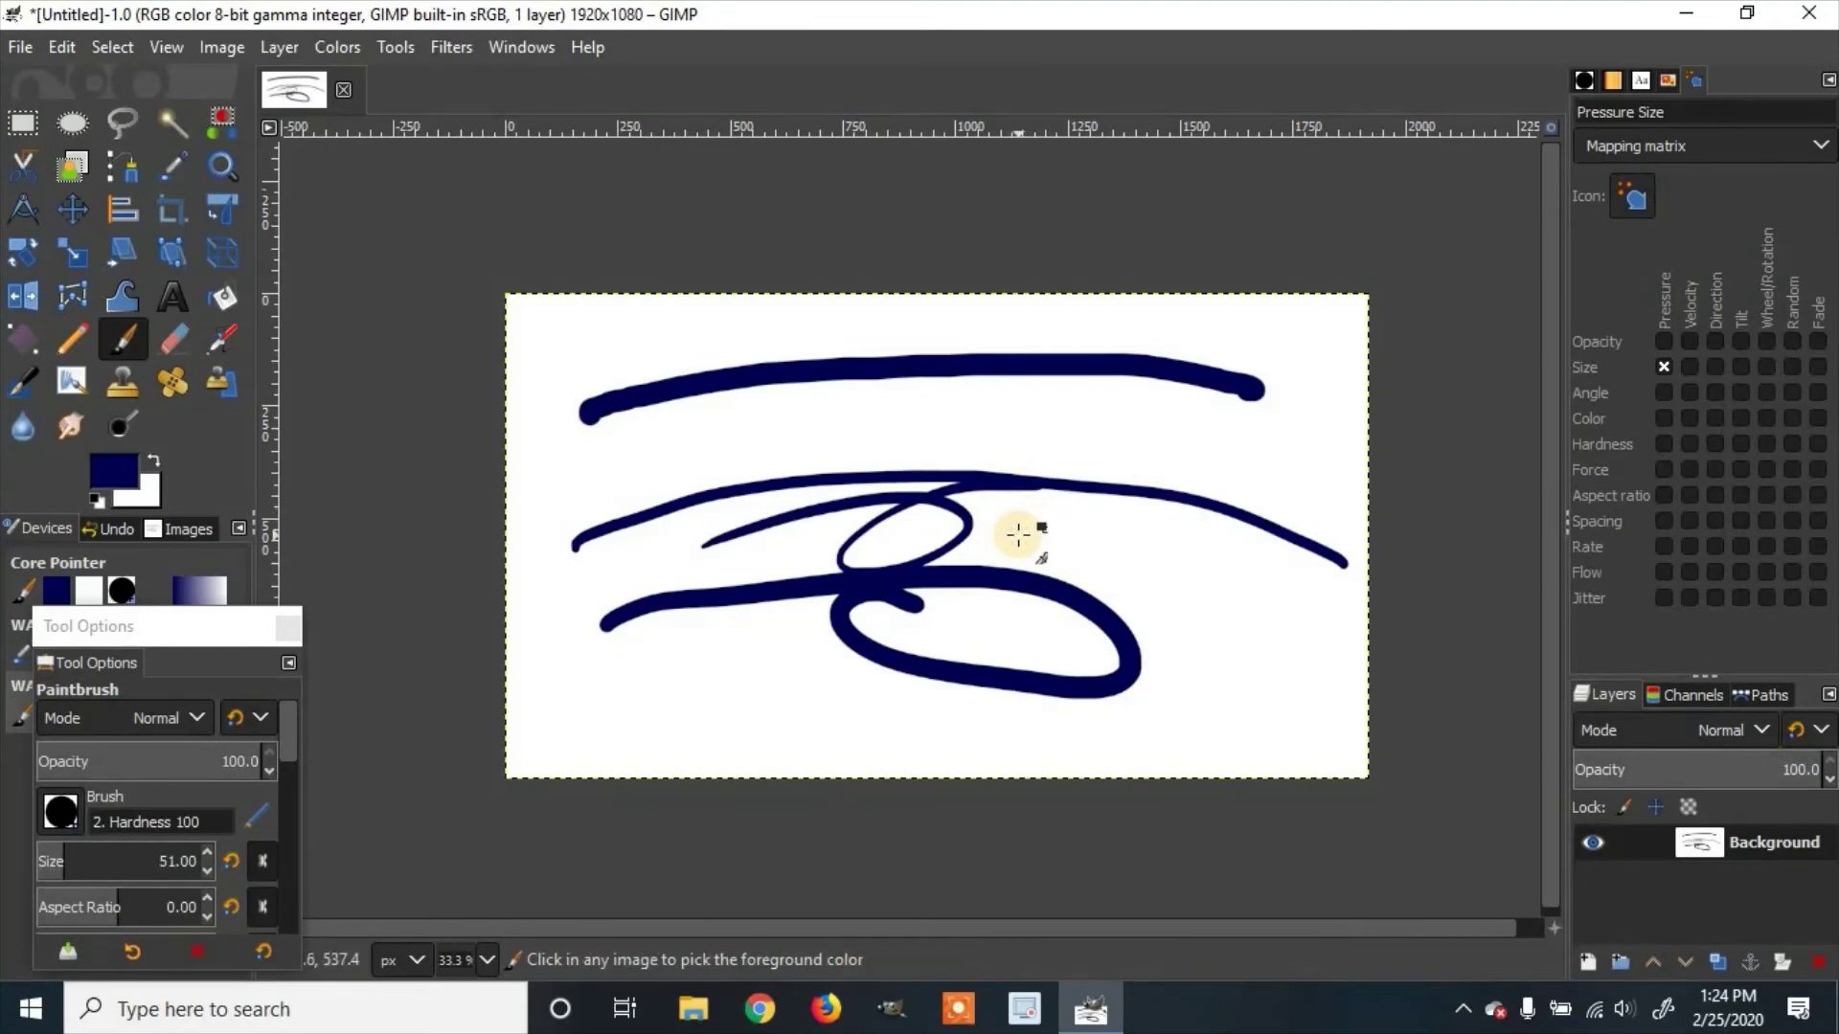
pyautogui.hotkey('ctrl', 'z')
pyautogui.hotkey('ctrl', 'z')
pyautogui.hotkey('ctrl', 'z')
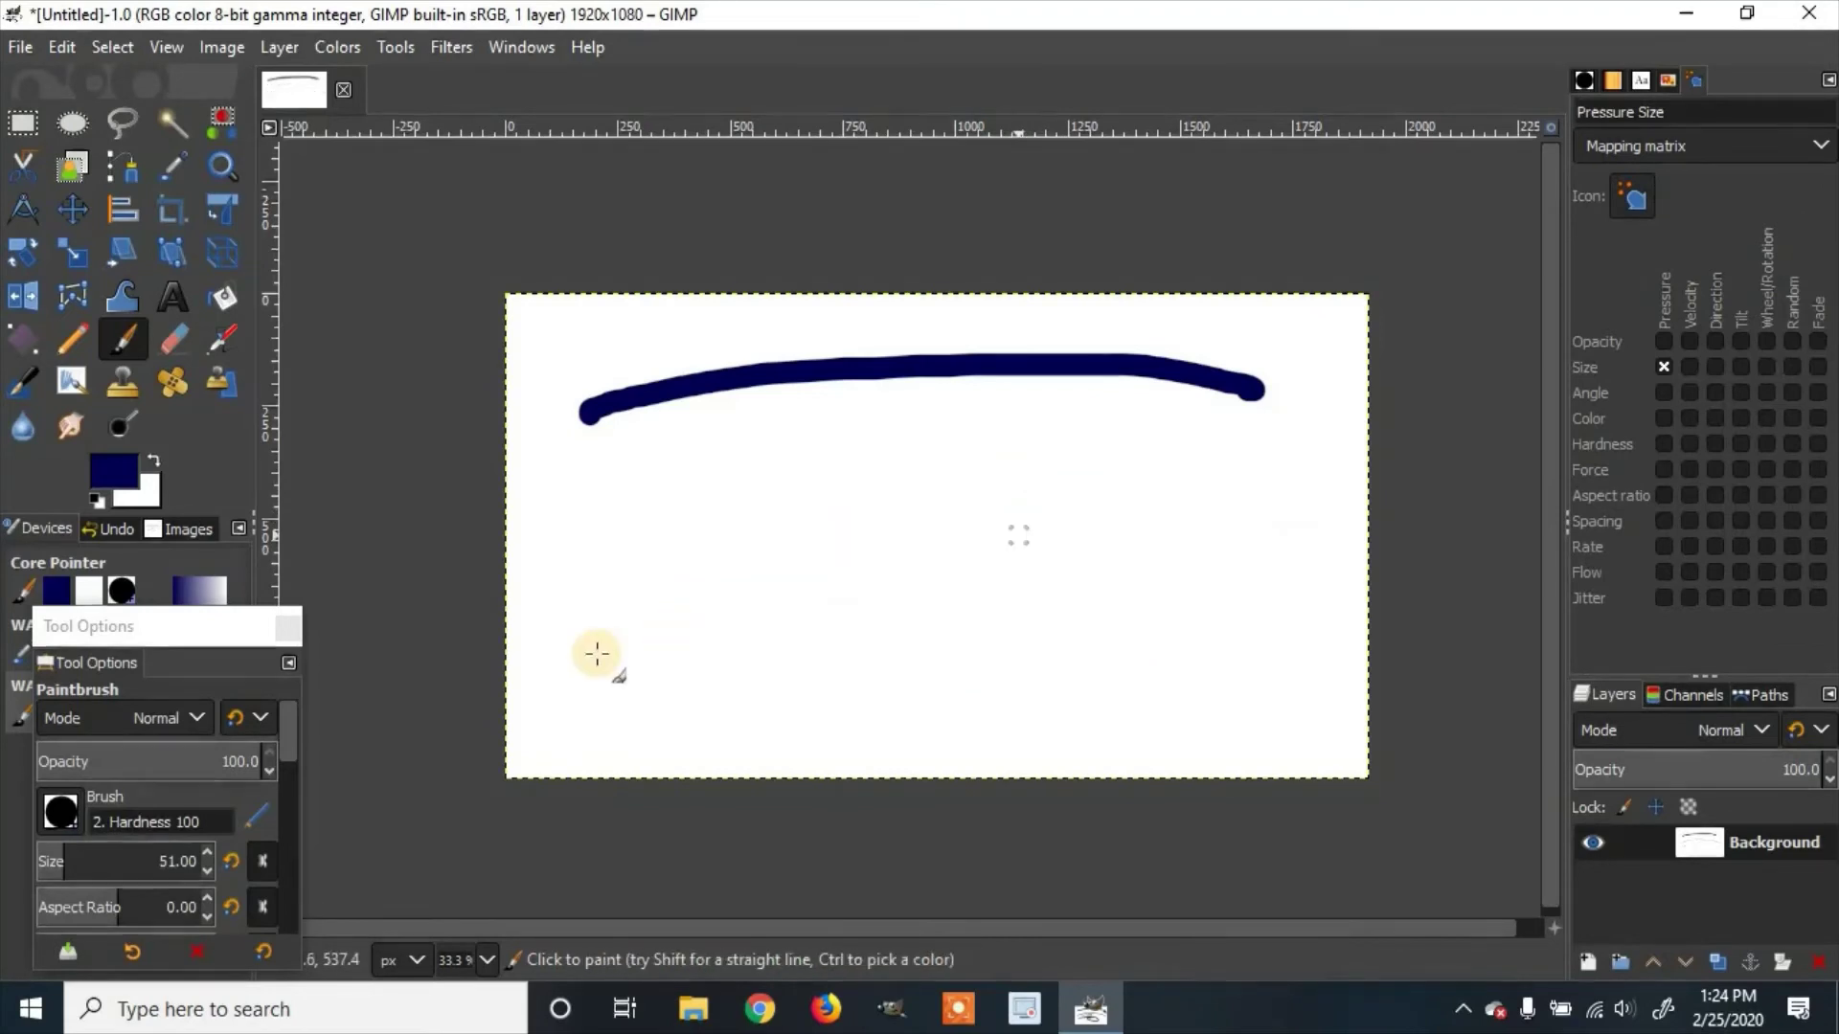
pyautogui.moveTo(572, 617)
pyautogui.mouseDown()
pyautogui.moveTo(685, 522)
pyautogui.moveTo(987, 591)
pyautogui.moveTo(977, 533)
pyautogui.mouseUp()
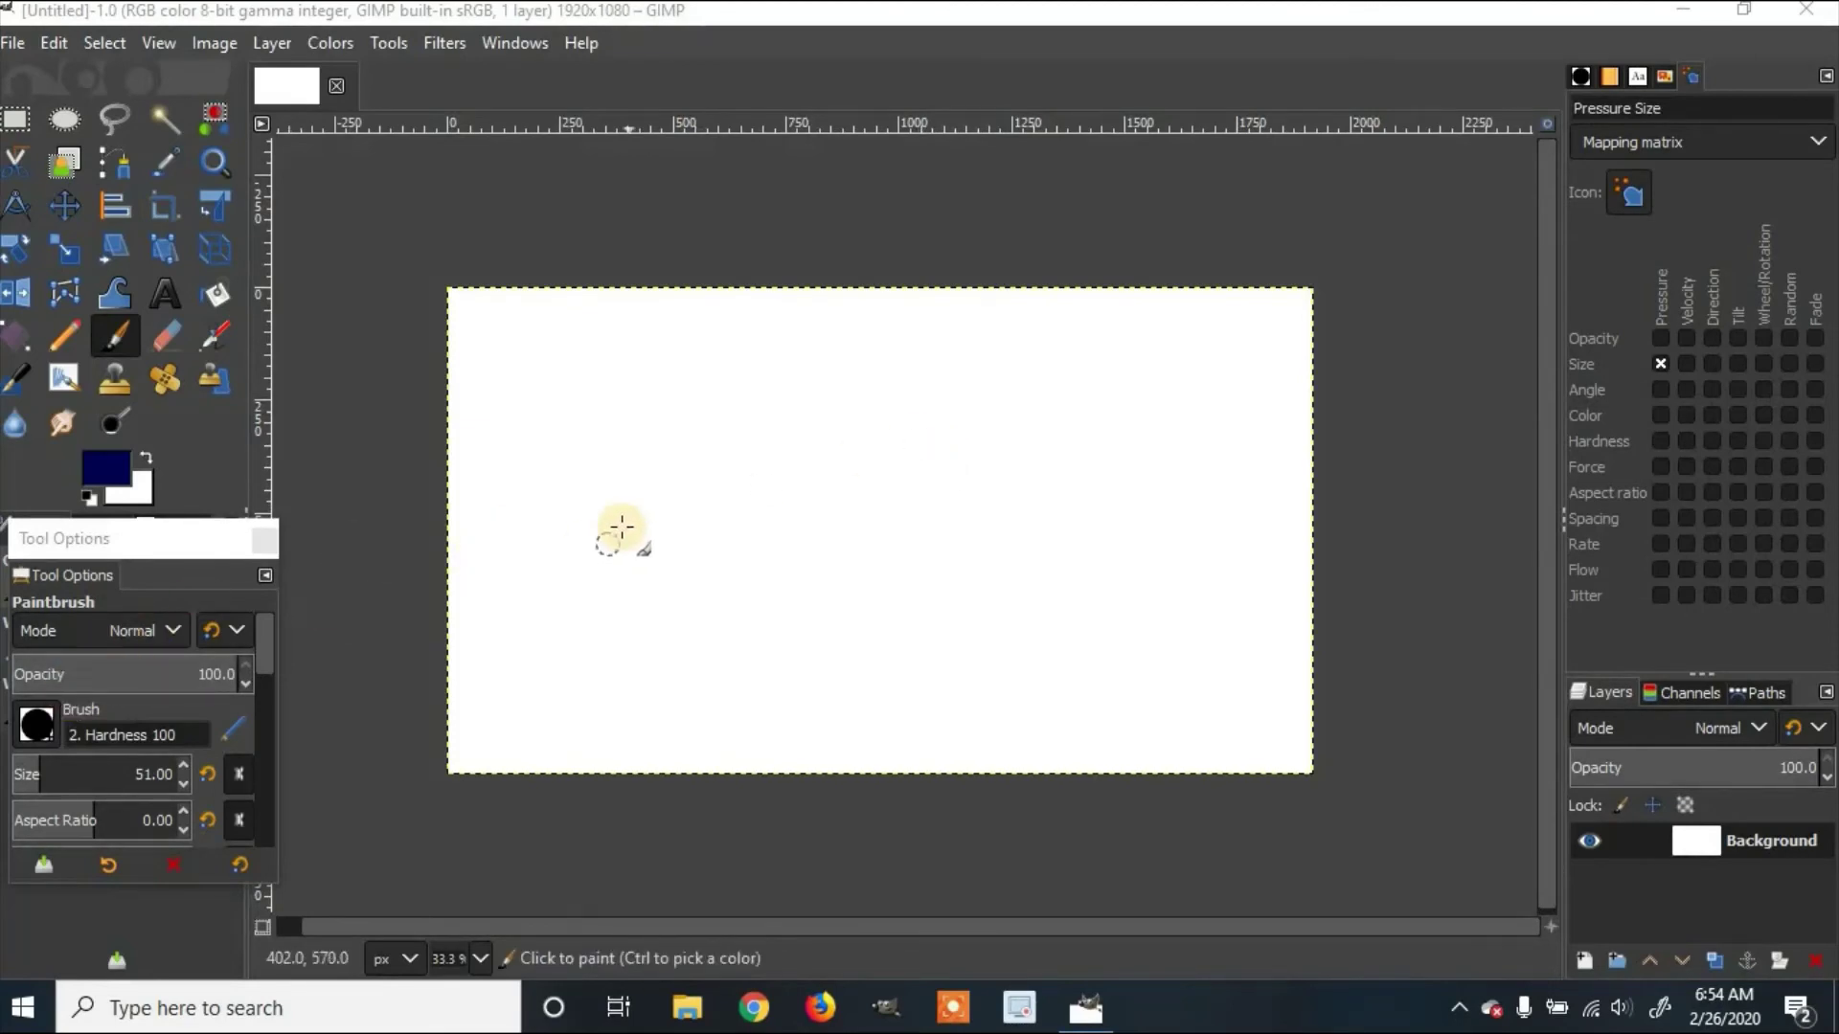
# Paint a curved round-brush stroke, then two Block 01 strokes near the top and lower down
pyautogui.moveTo(575, 507); pyautogui.dragTo(1037, 525)
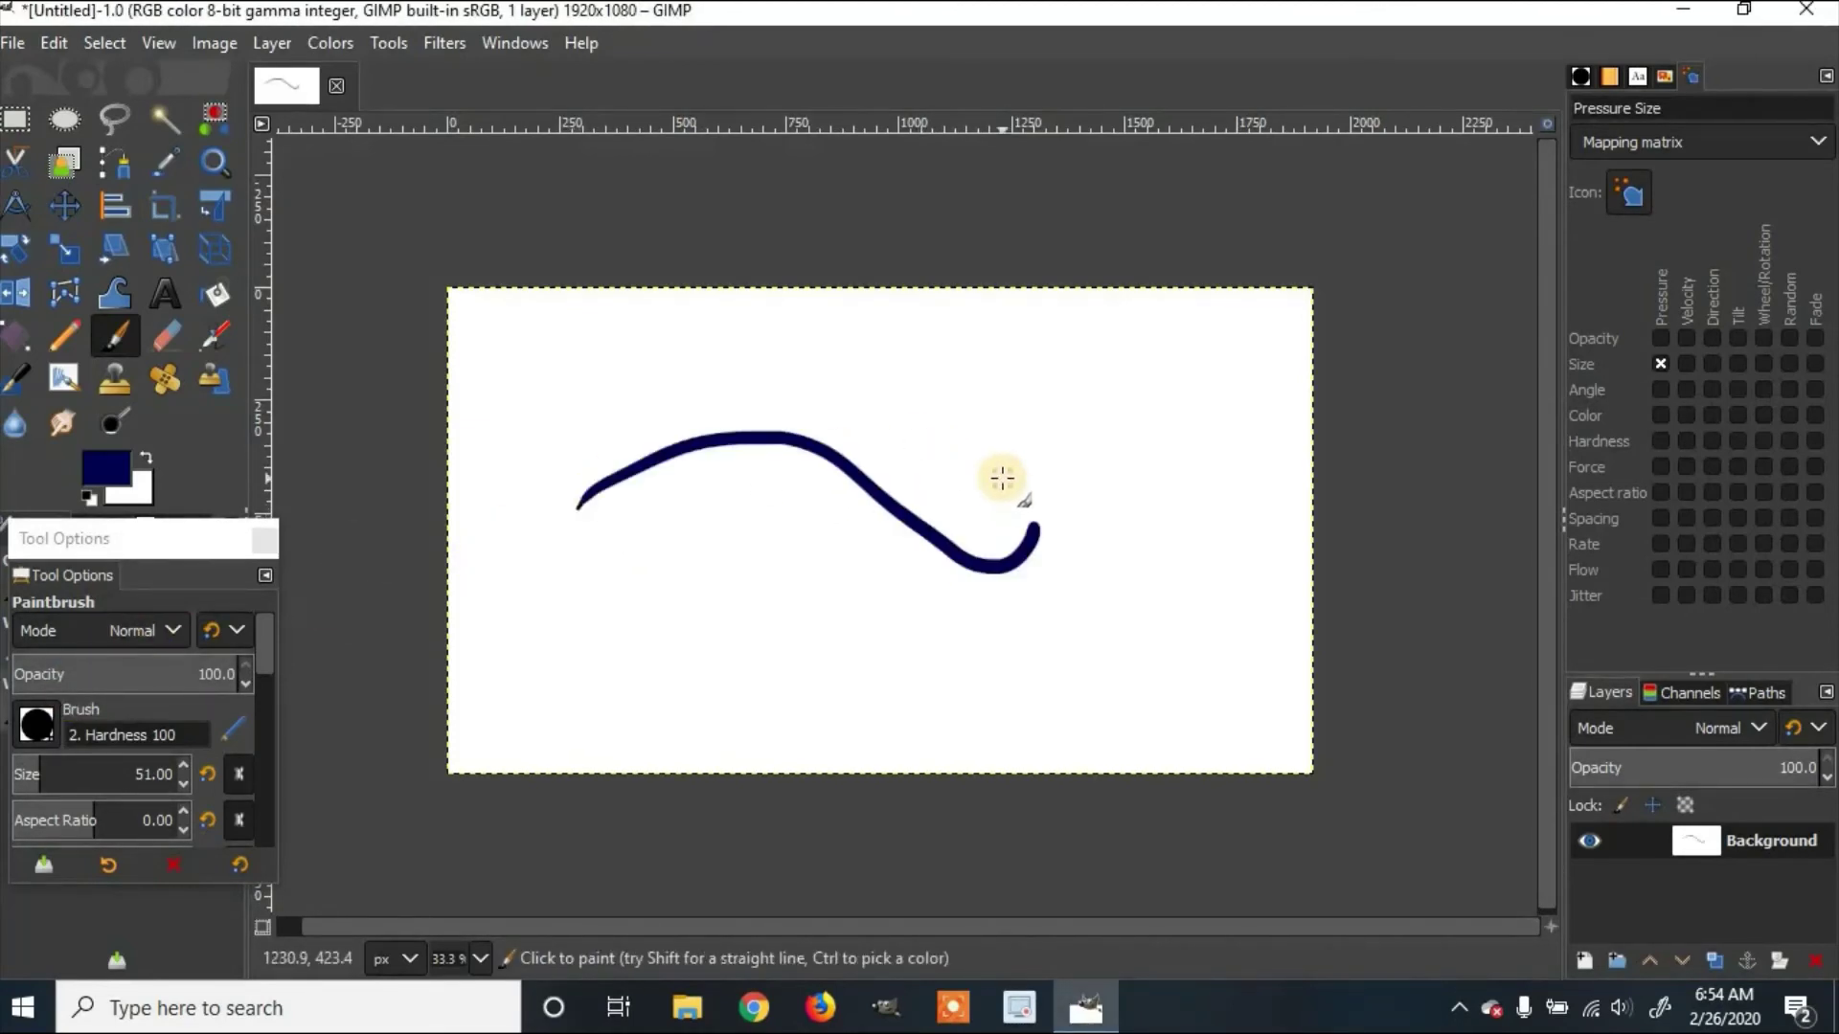
pyautogui.click(38, 728)
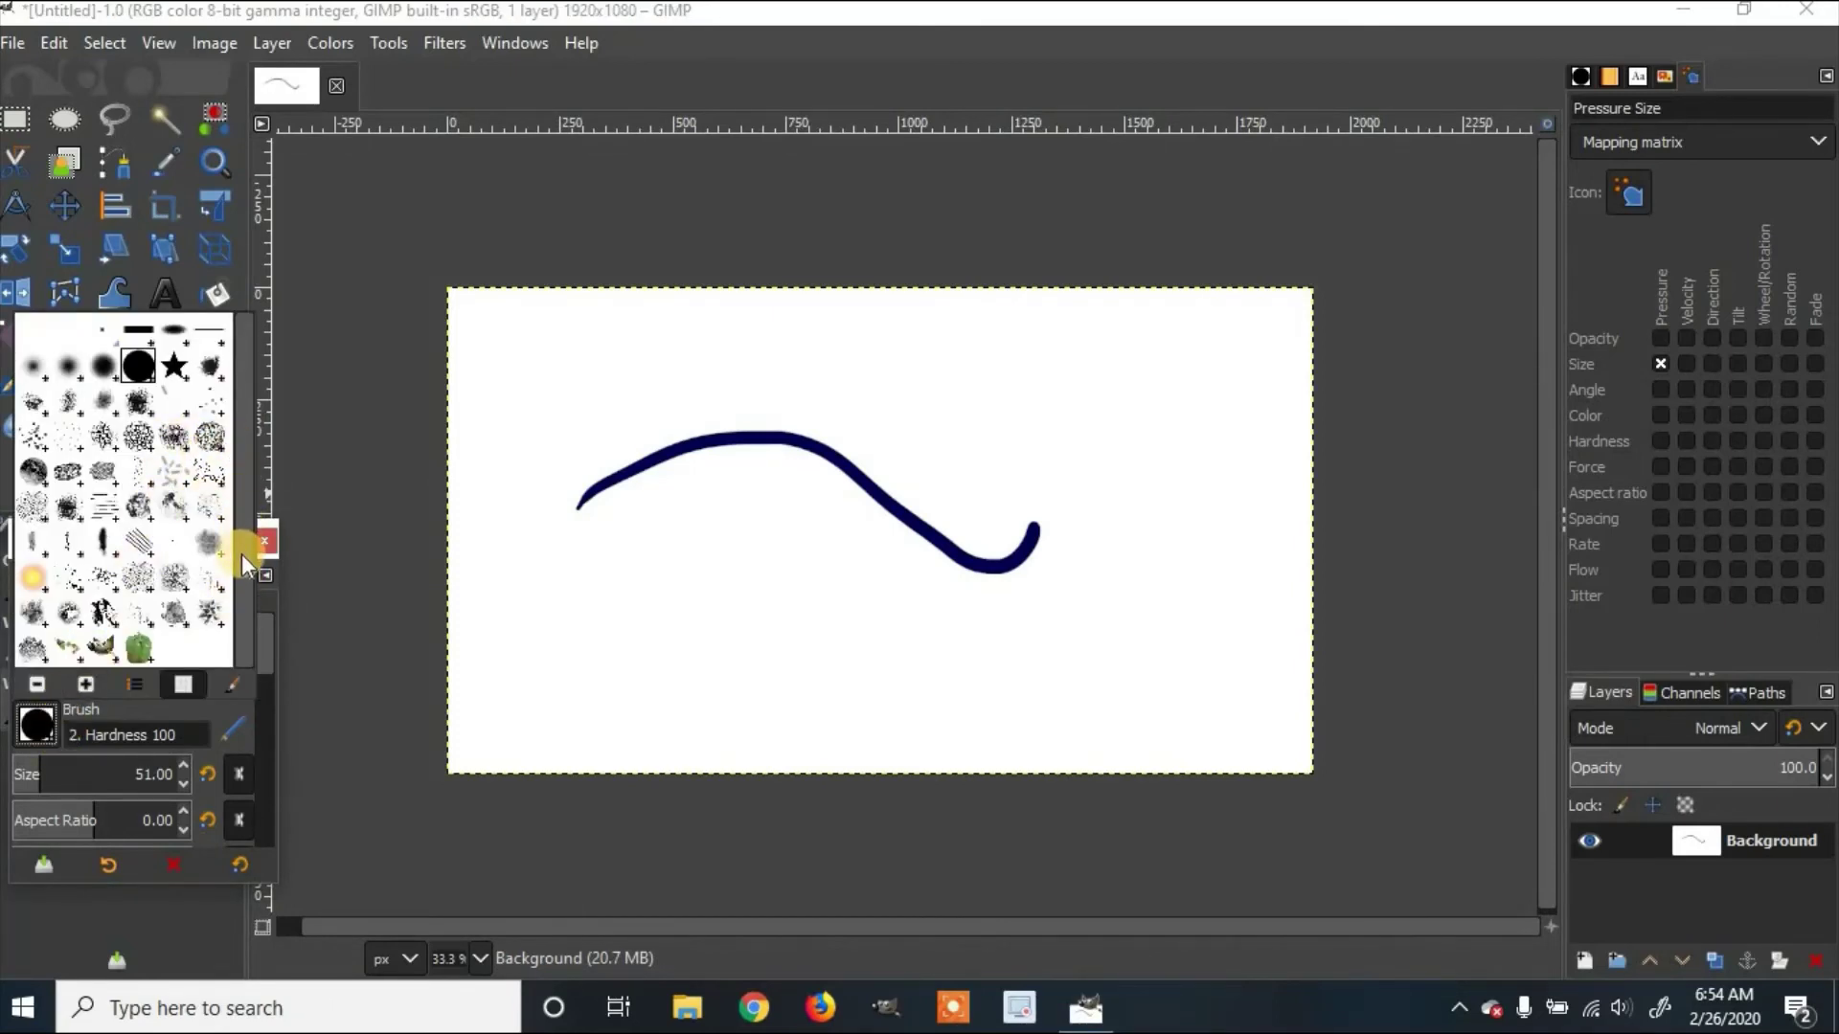
pyautogui.click(139, 330)
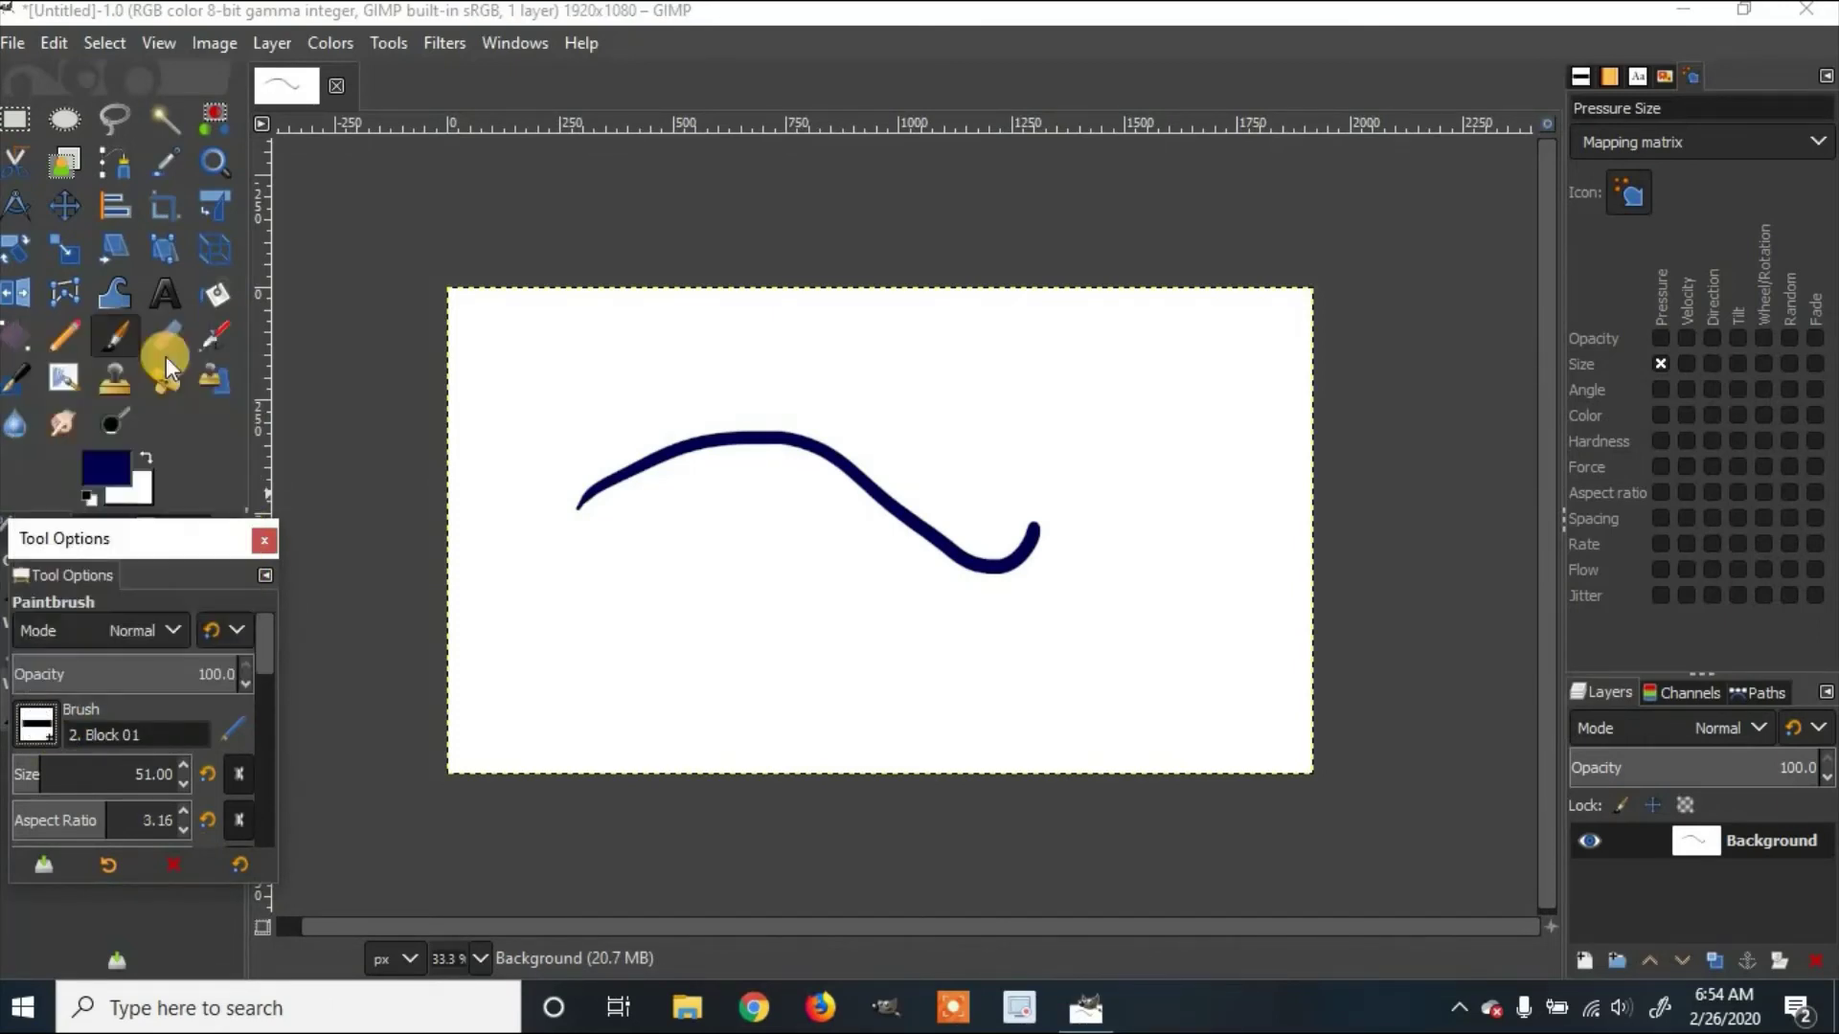
pyautogui.moveTo(574, 366)
pyautogui.mouseDown()
pyautogui.moveTo(626, 348)
pyautogui.moveTo(796, 428)
pyautogui.moveTo(978, 409)
pyautogui.mouseUp()
pyautogui.moveTo(542, 630)
pyautogui.mouseDown()
pyautogui.moveTo(767, 607)
pyautogui.moveTo(1030, 645)
pyautogui.mouseUp()
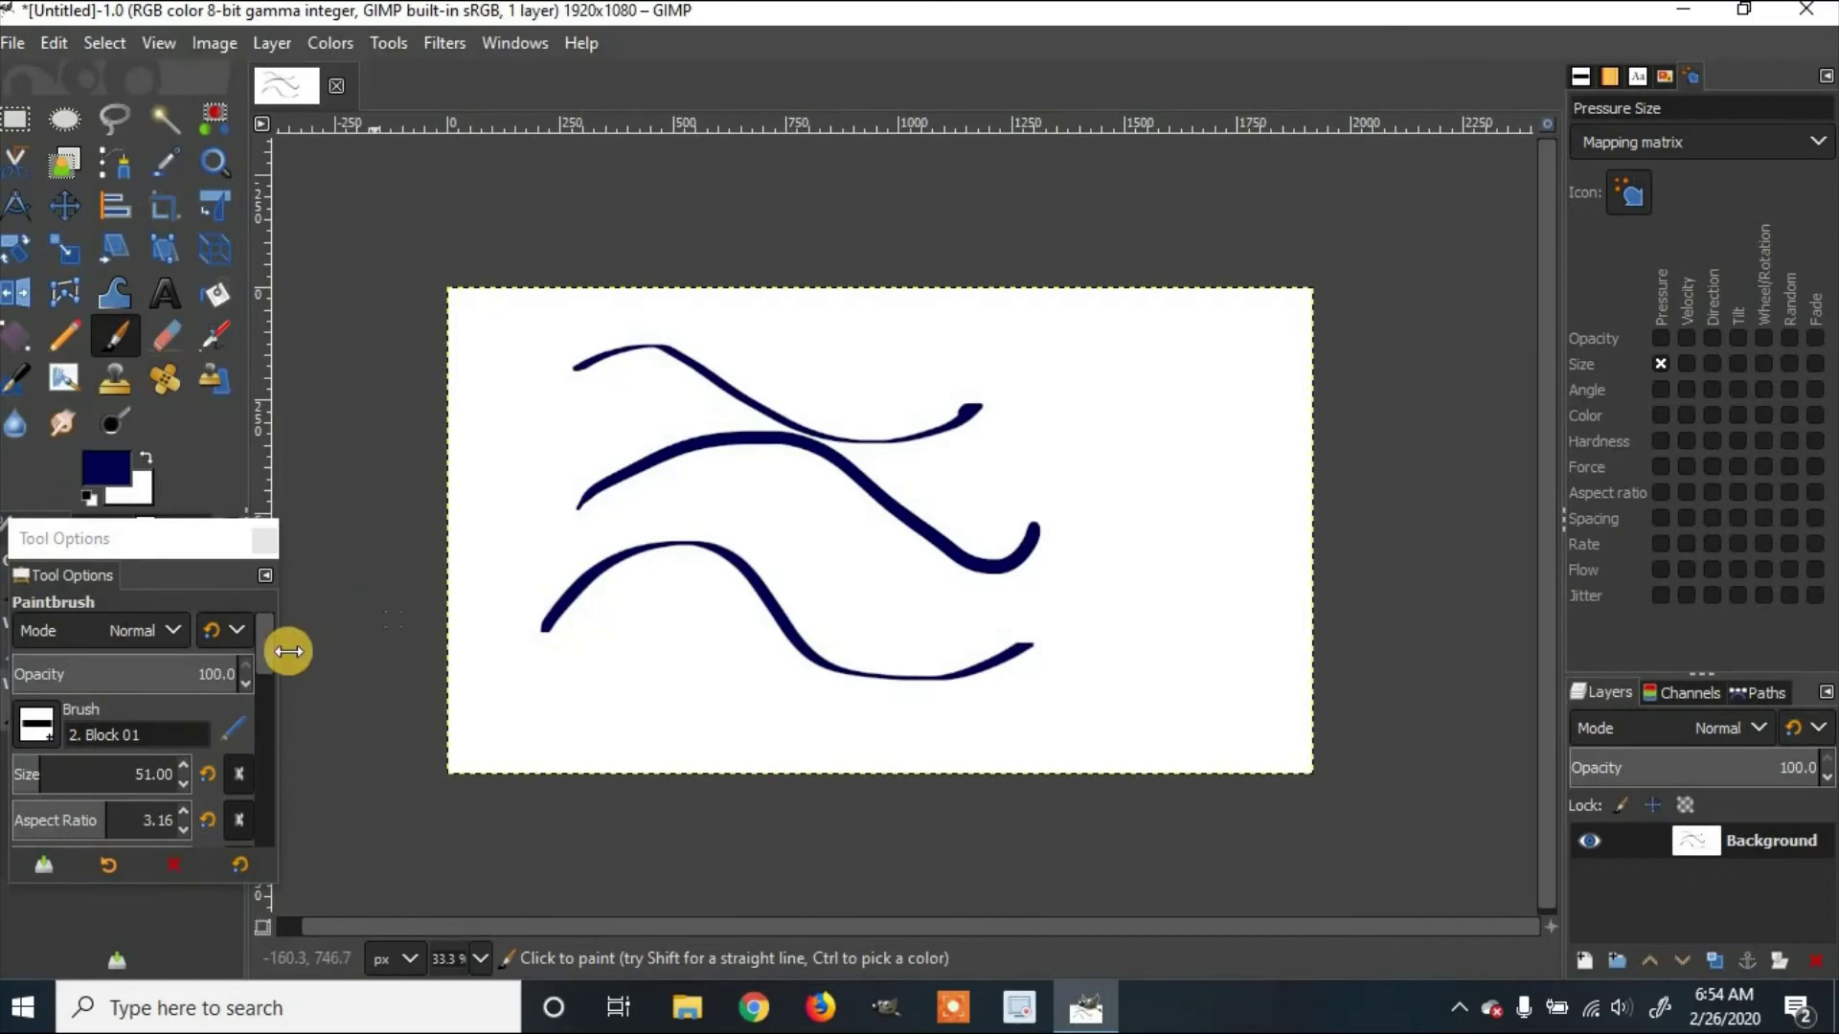
# Switch to the Block 03 brush and paint a thin wavy top stroke and a right-side zigzag
pyautogui.click(55, 704)
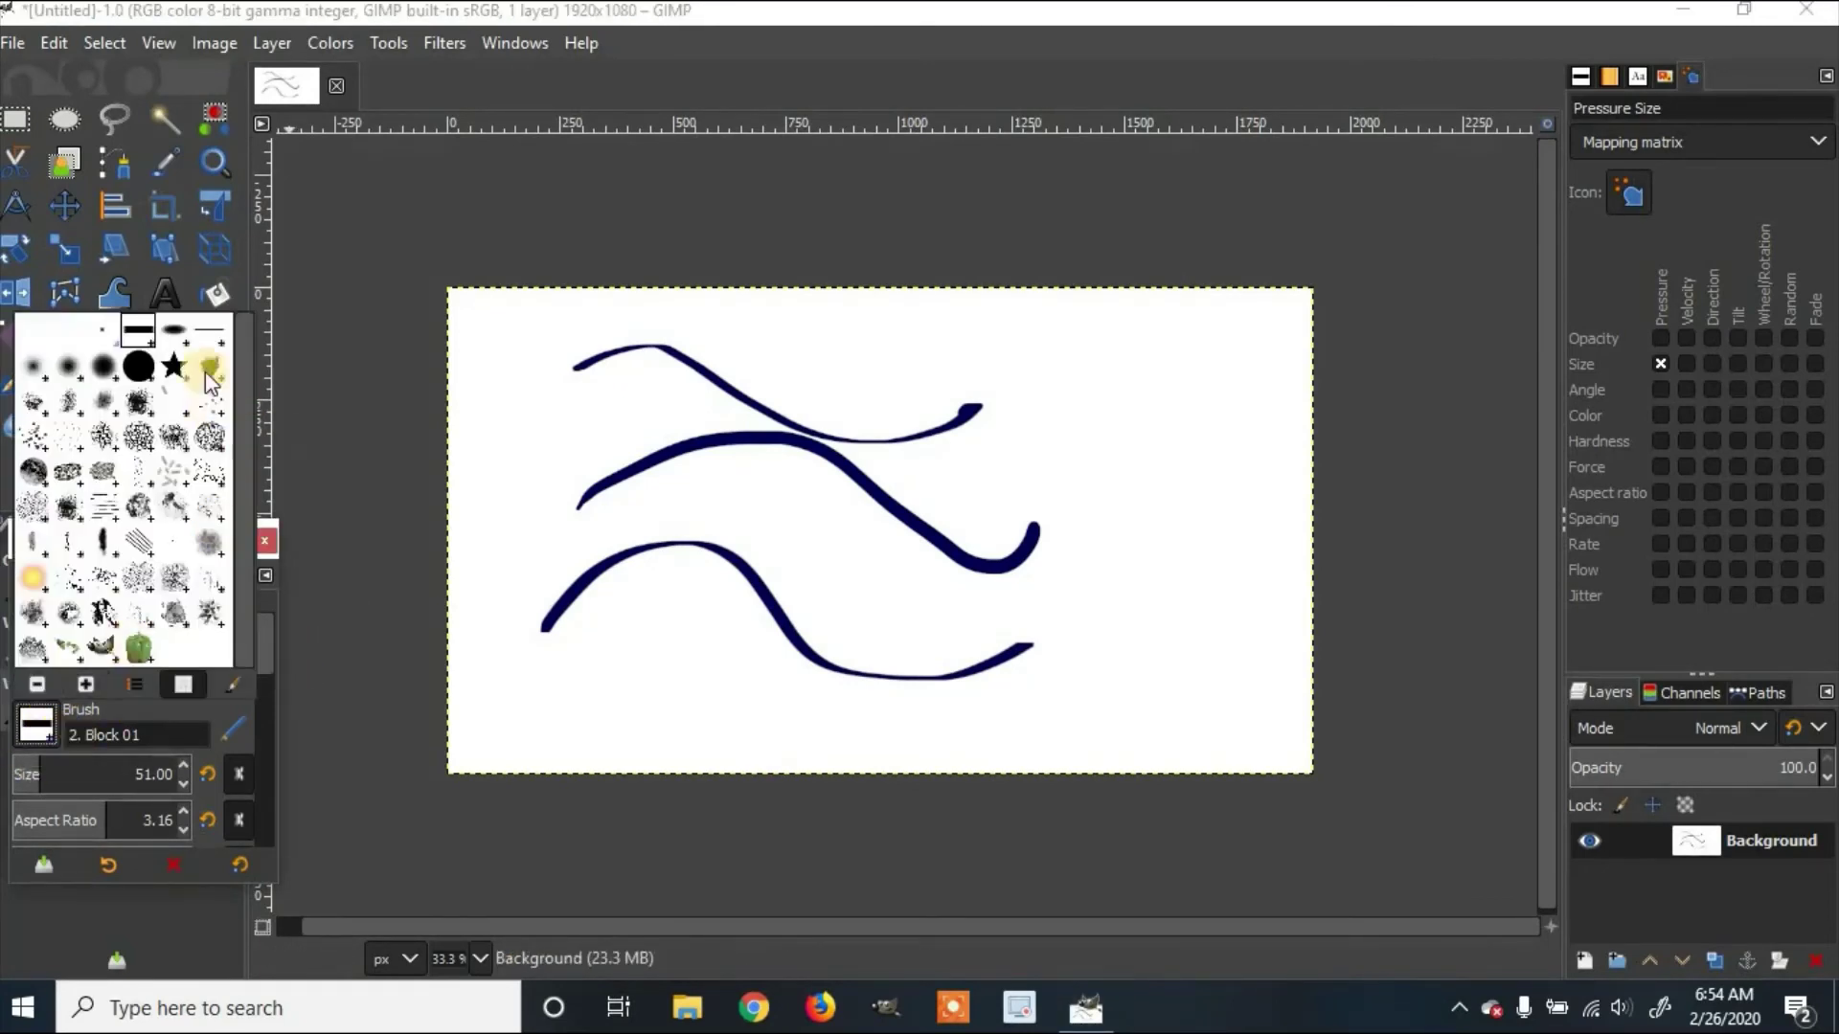
pyautogui.click(215, 341)
pyautogui.moveTo(679, 319)
pyautogui.mouseDown()
pyautogui.moveTo(769, 319)
pyautogui.moveTo(920, 375)
pyautogui.moveTo(1029, 356)
pyautogui.mouseUp()
pyautogui.moveTo(939, 477)
pyautogui.mouseDown()
pyautogui.moveTo(1116, 497)
pyautogui.moveTo(1233, 439)
pyautogui.mouseUp()
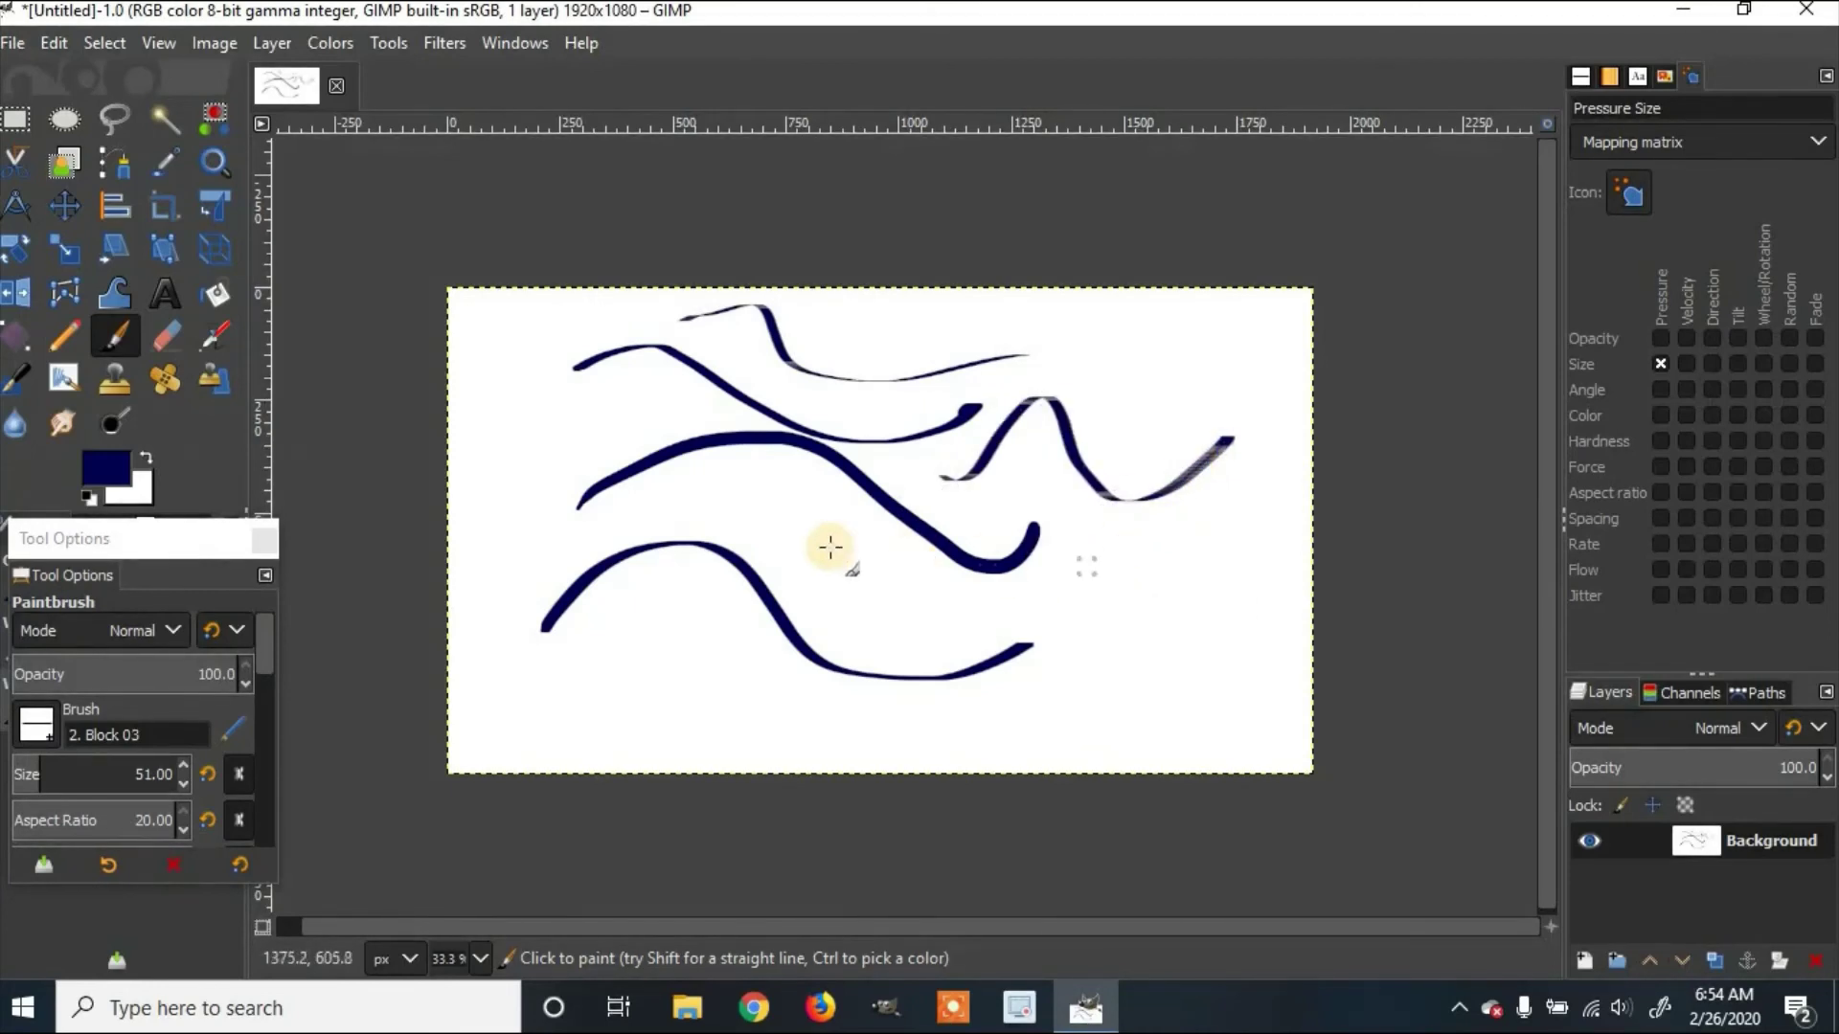
# Switch to the Sparks brush and paint a sparkly stroke across the lower canvas
pyautogui.click(43, 725)
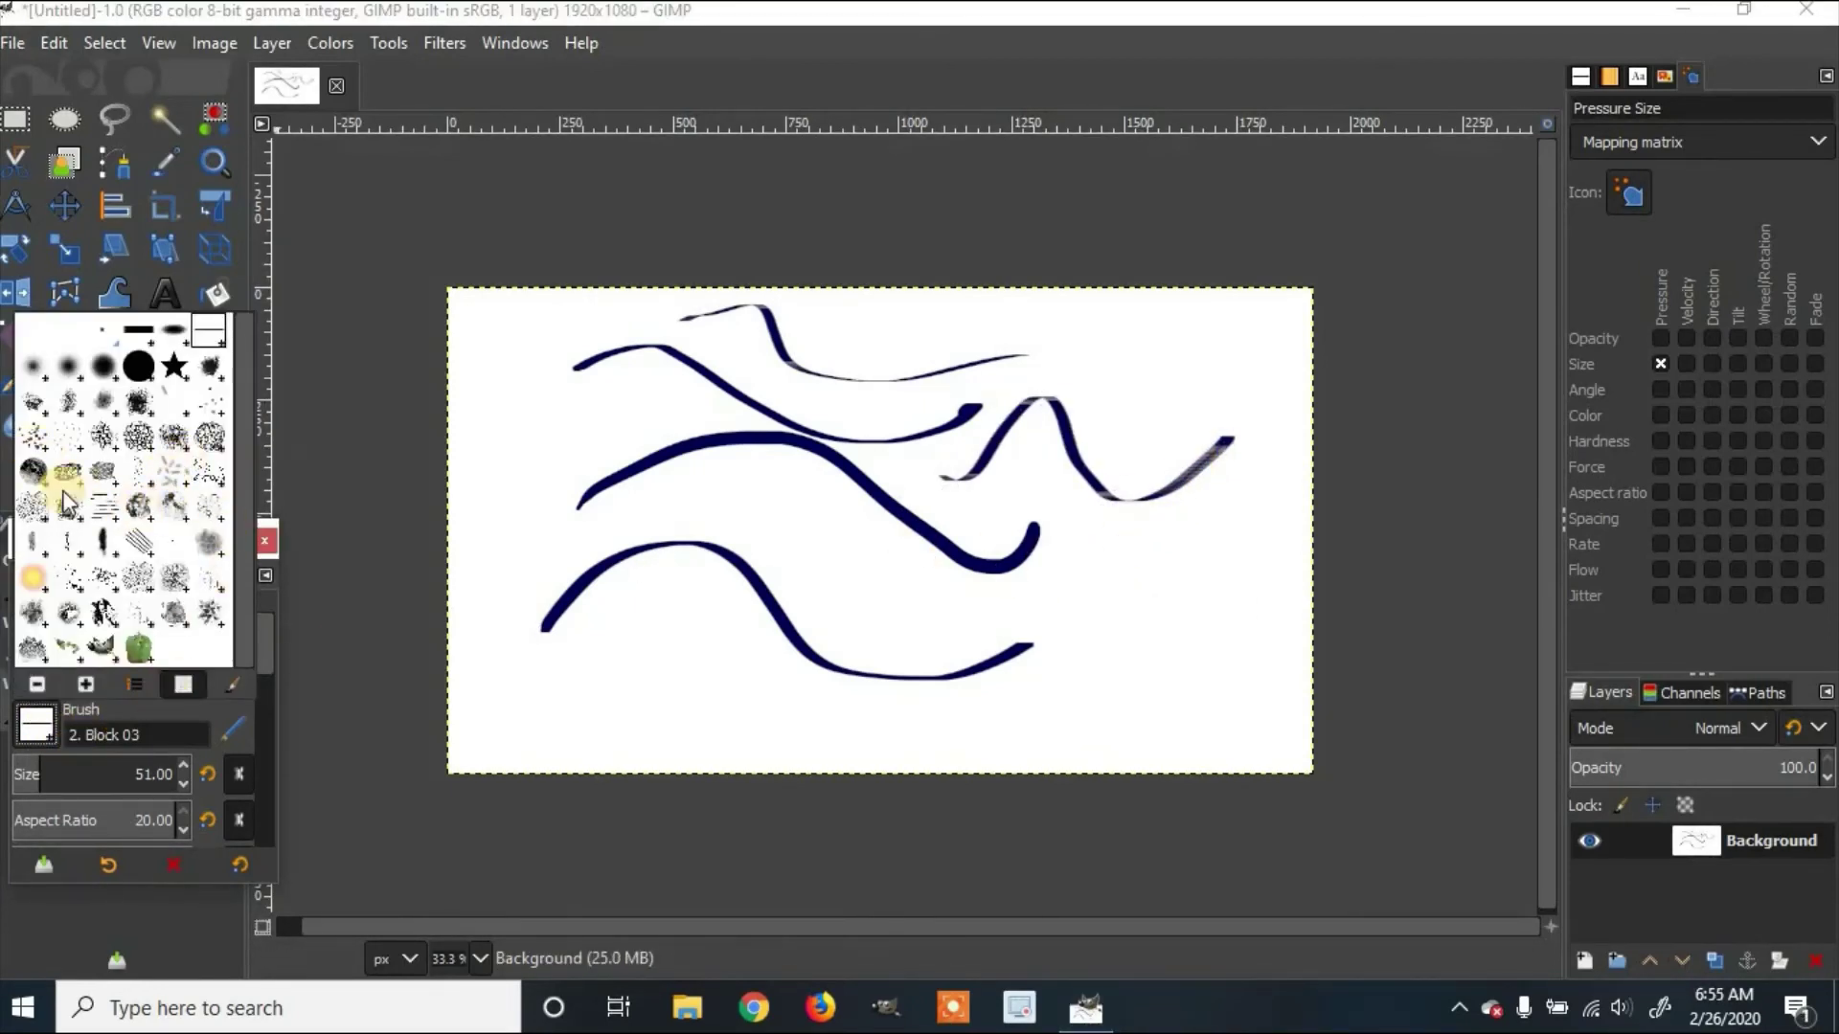
pyautogui.click(172, 577)
pyautogui.click(357, 604)
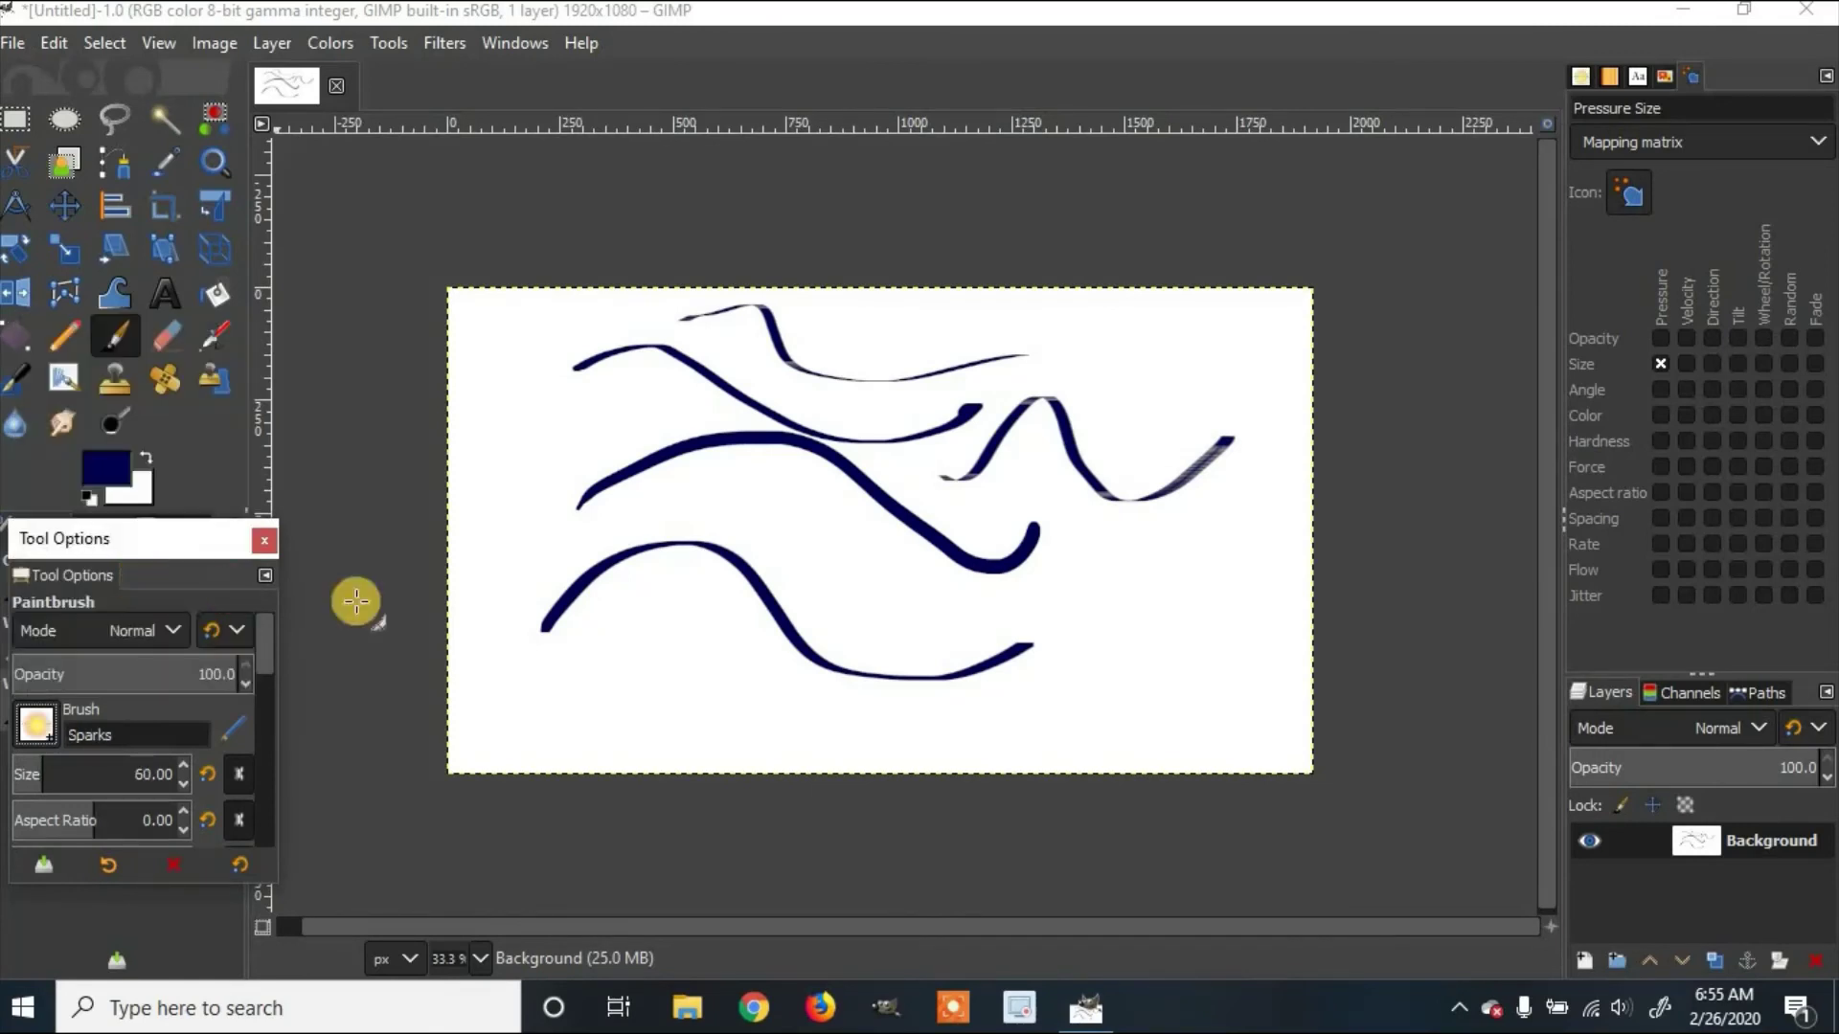
pyautogui.moveTo(522, 711)
pyautogui.mouseDown()
pyautogui.moveTo(575, 682)
pyautogui.moveTo(944, 665)
pyautogui.mouseUp()
pyautogui.moveTo(1227, 584); pyautogui.dragTo(1229, 585)
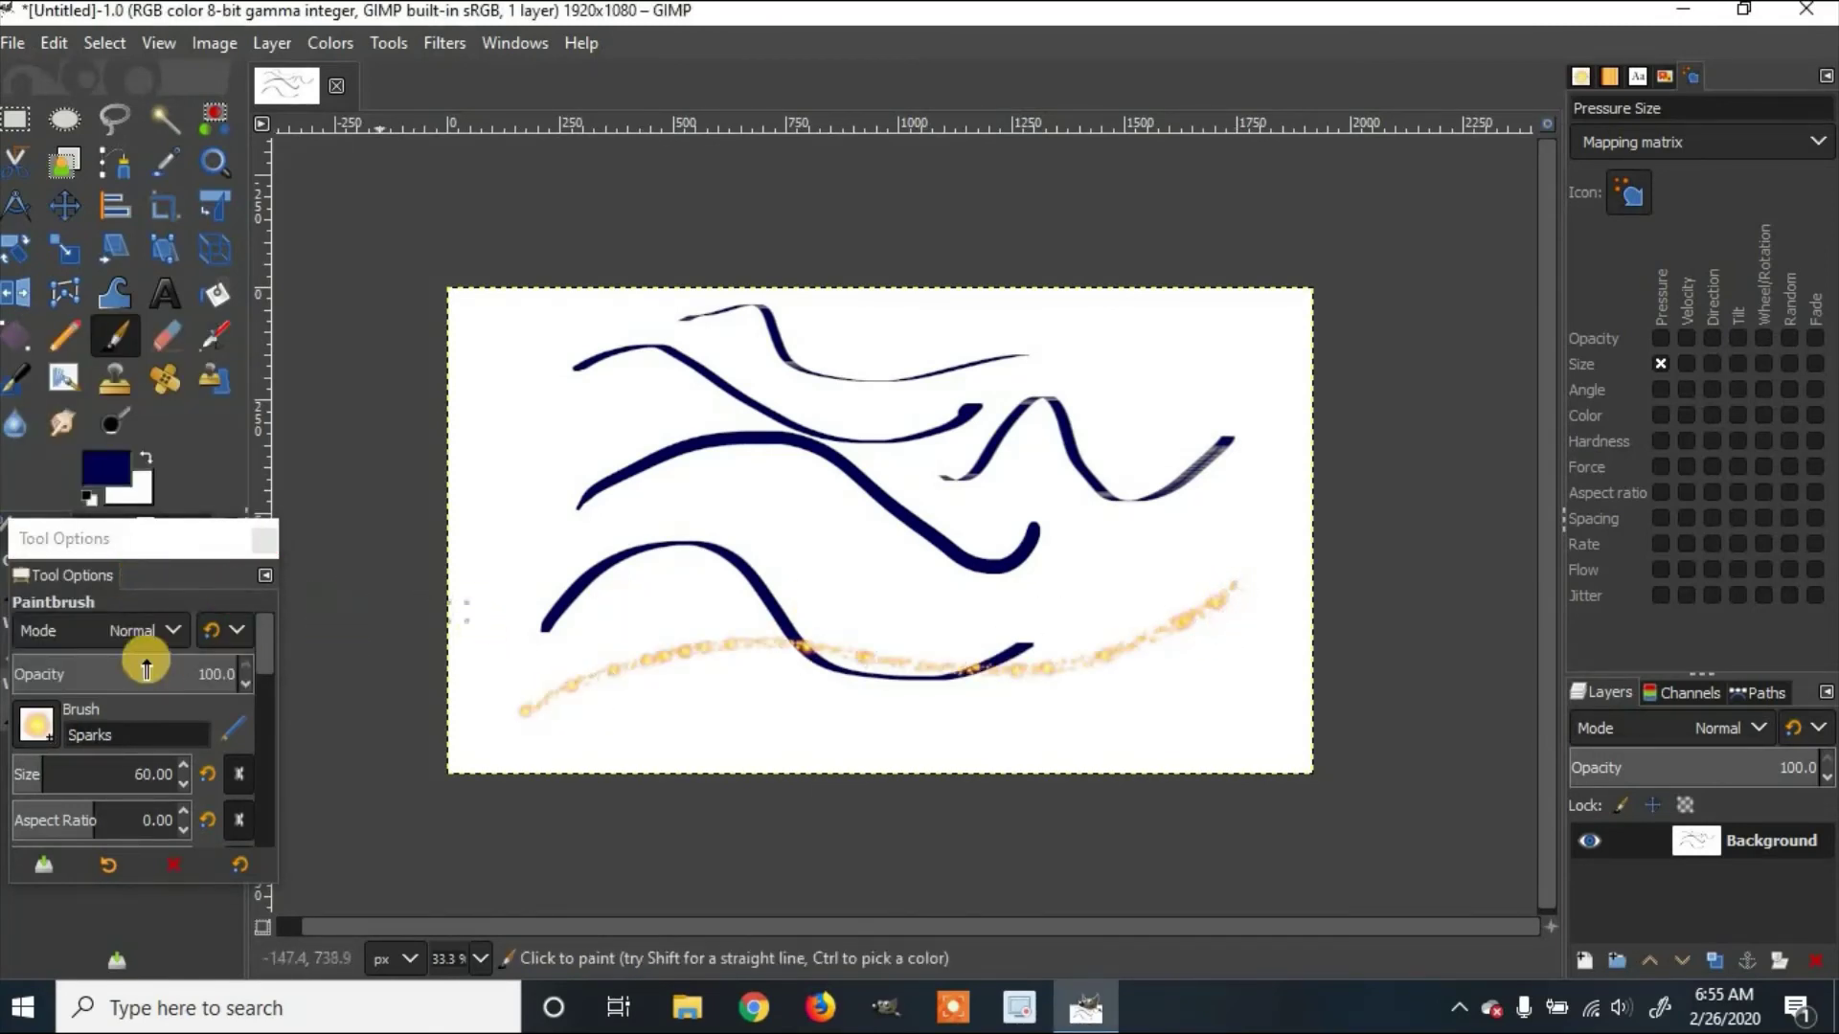
# Return to the Block 03 brush and paint a thin curved stroke
pyautogui.click(37, 725)
pyautogui.doubleClick(210, 329)
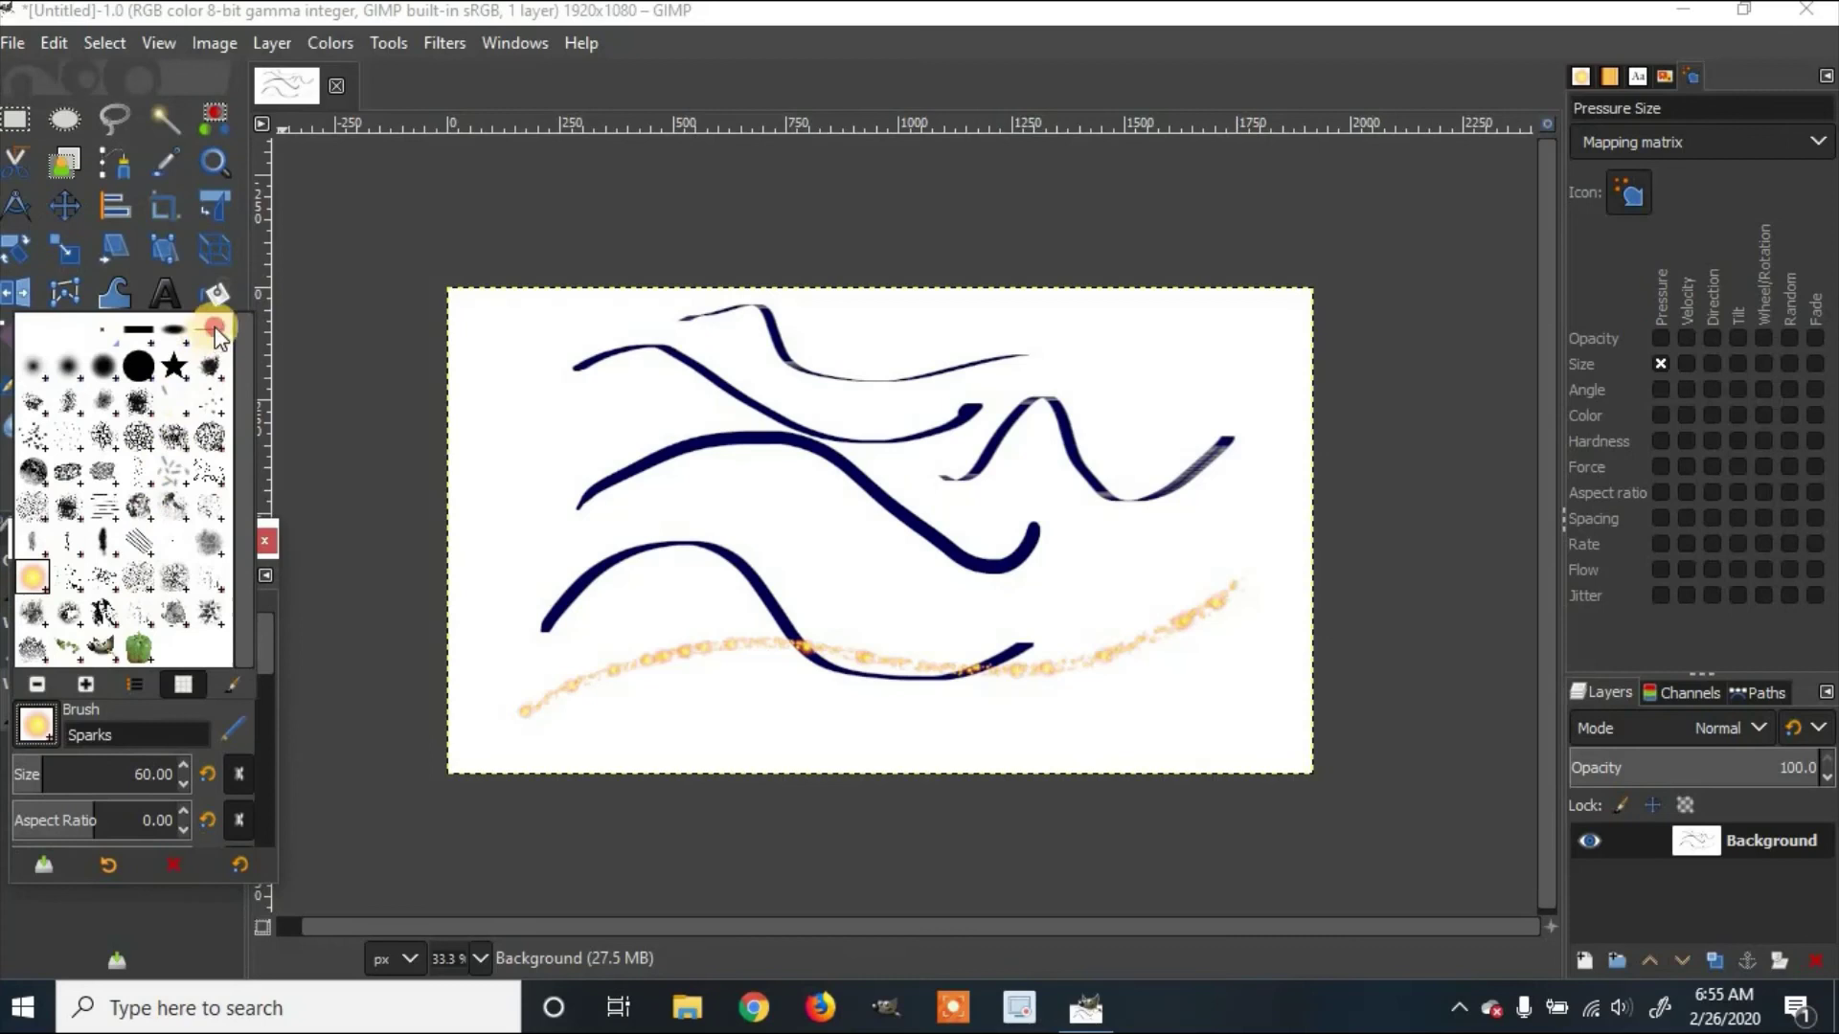
pyautogui.moveTo(479, 493); pyautogui.dragTo(961, 523)
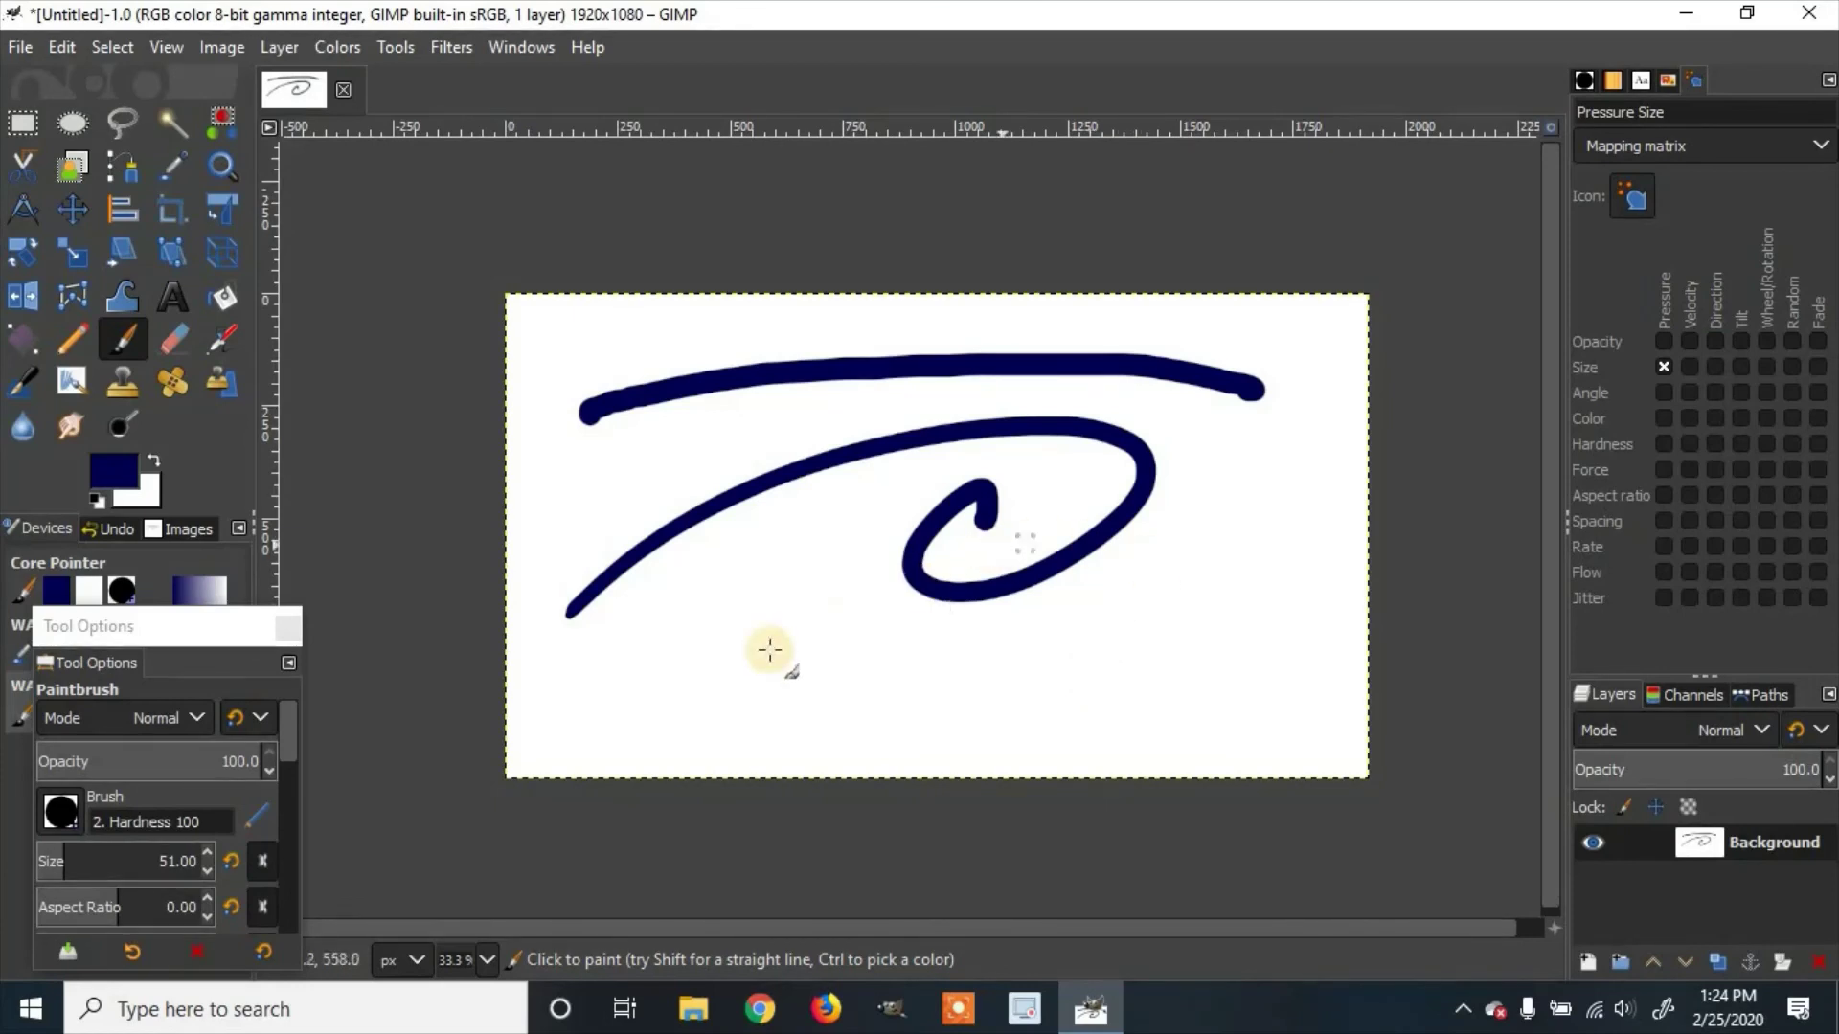
# With light stylus pressure, paint one thin wavy navy line across the lower canvas
pyautogui.moveTo(629, 679)
pyautogui.mouseDown()
pyautogui.moveTo(824, 611)
pyautogui.moveTo(1262, 629)
pyautogui.mouseUp()
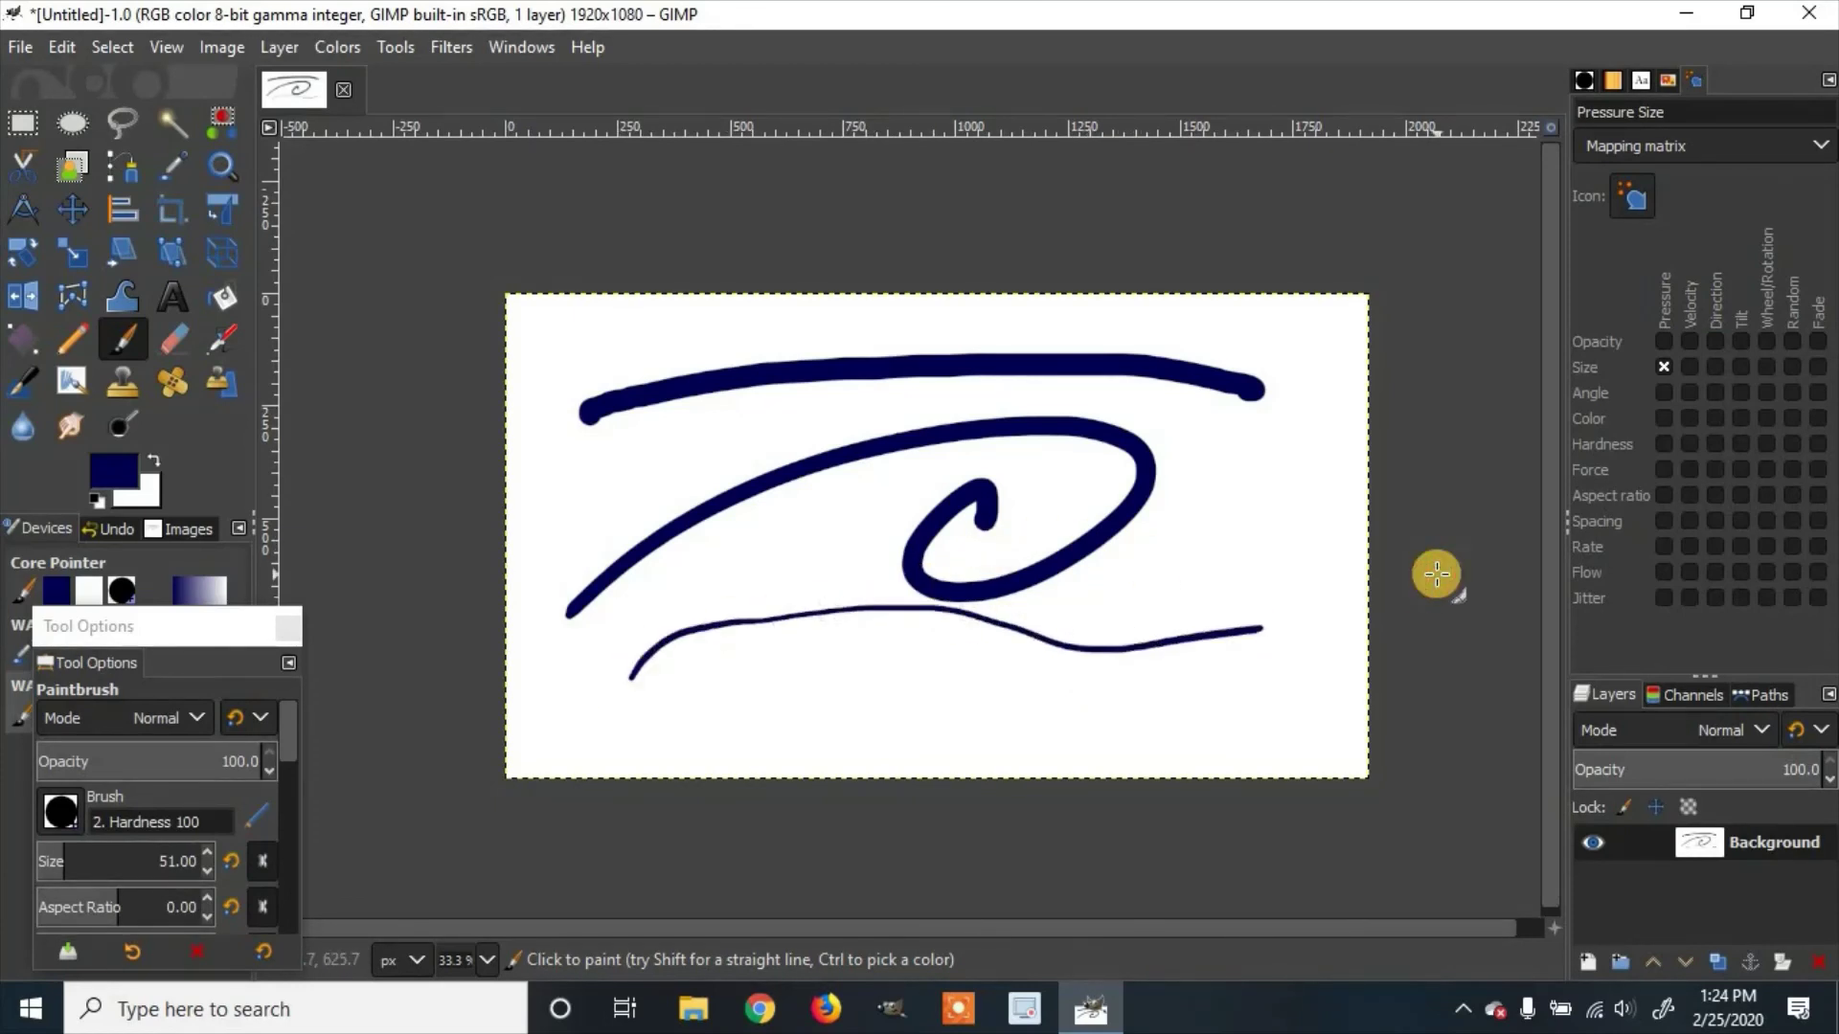